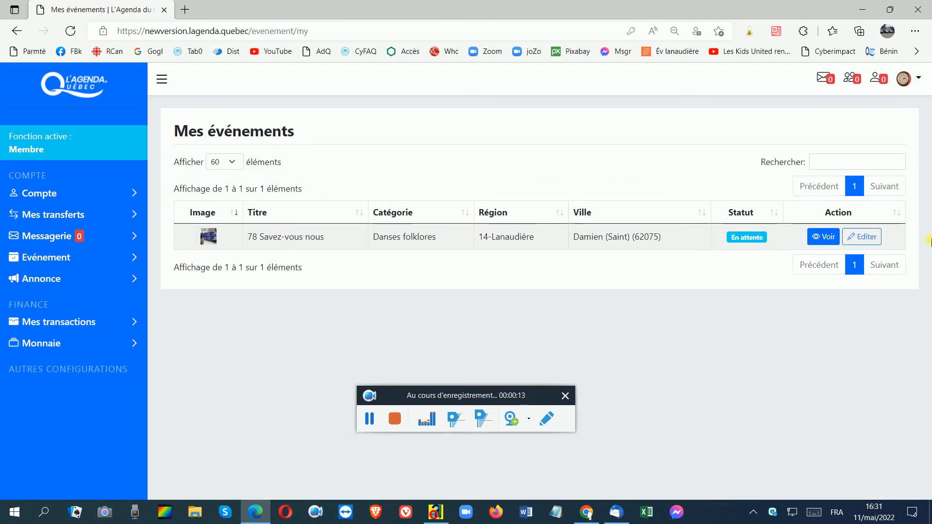
Open the details of the event "78 Savez-vous nous" and review its date, links and contact information.
left_click(828, 237)
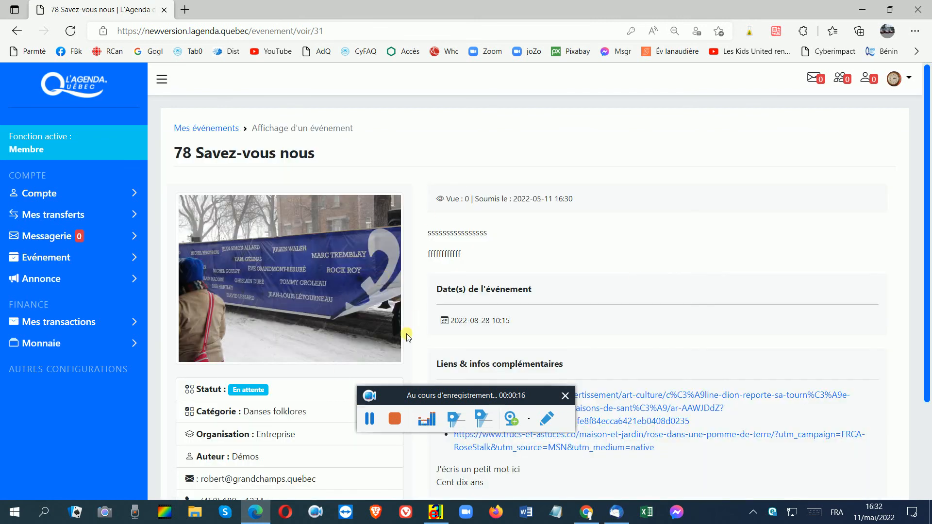
scroll(407, 336, "down", 3)
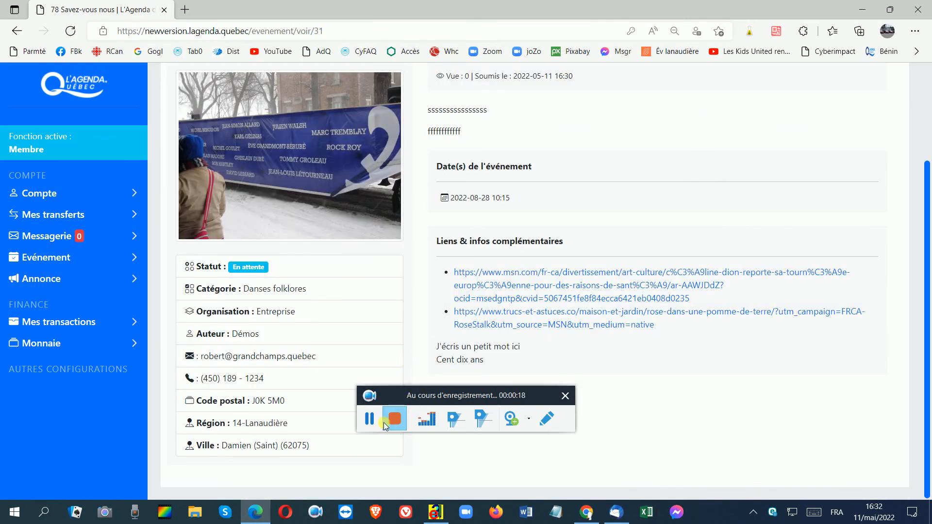
left_click(369, 419)
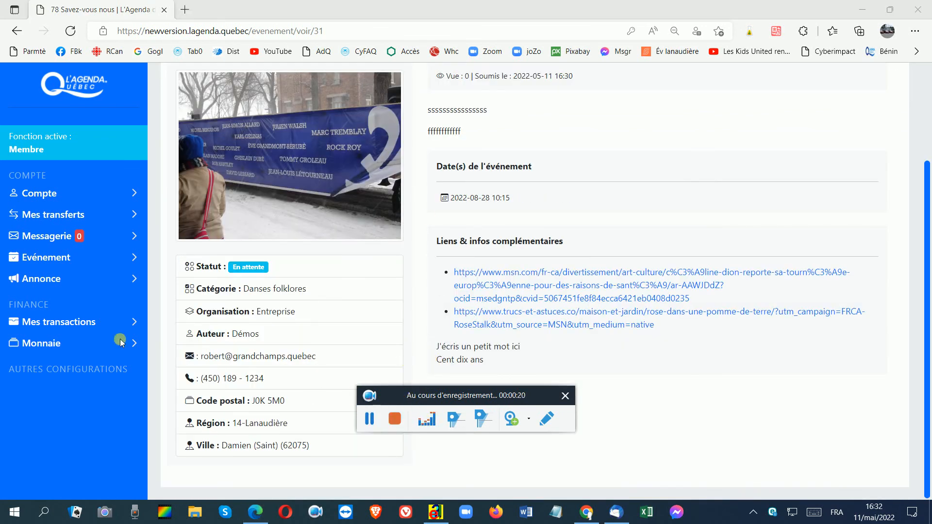
Start adding a new event and set its title to "78 Savez-vous nous".
left_click(48, 258)
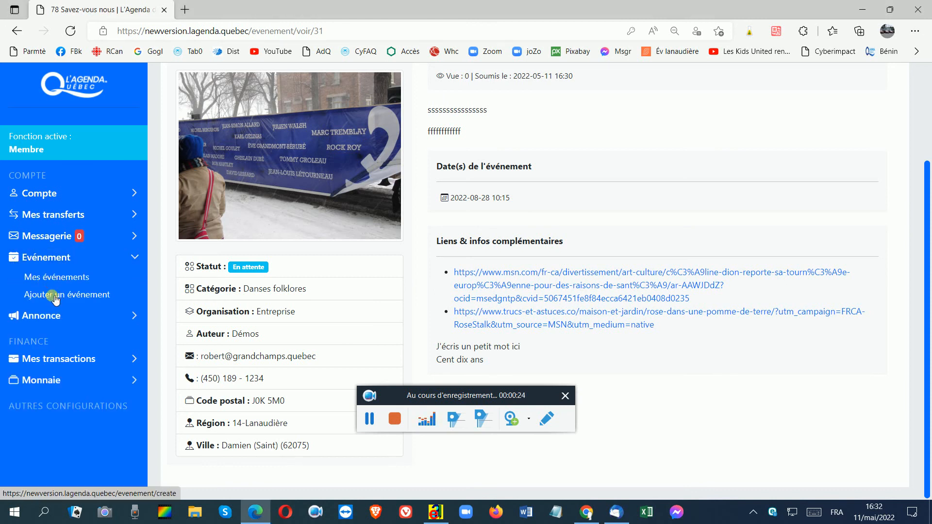
left_click(56, 297)
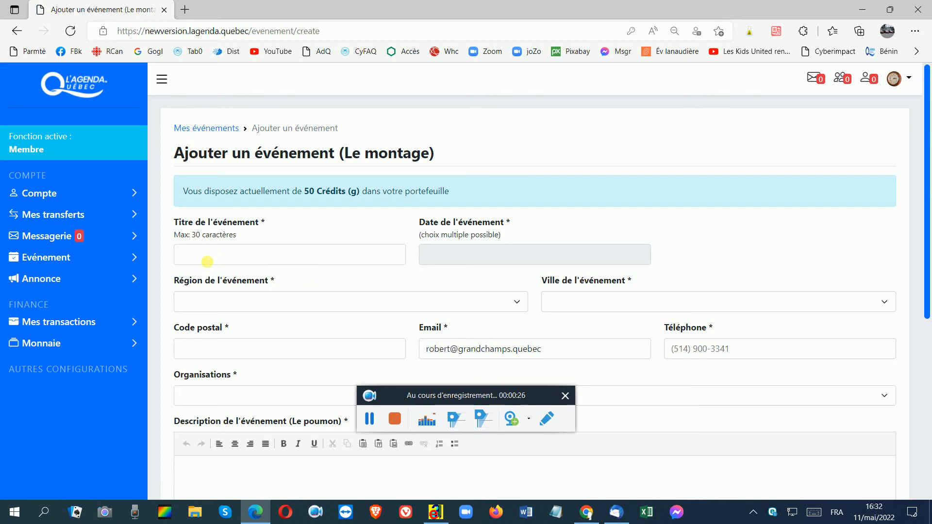
left_click(208, 262)
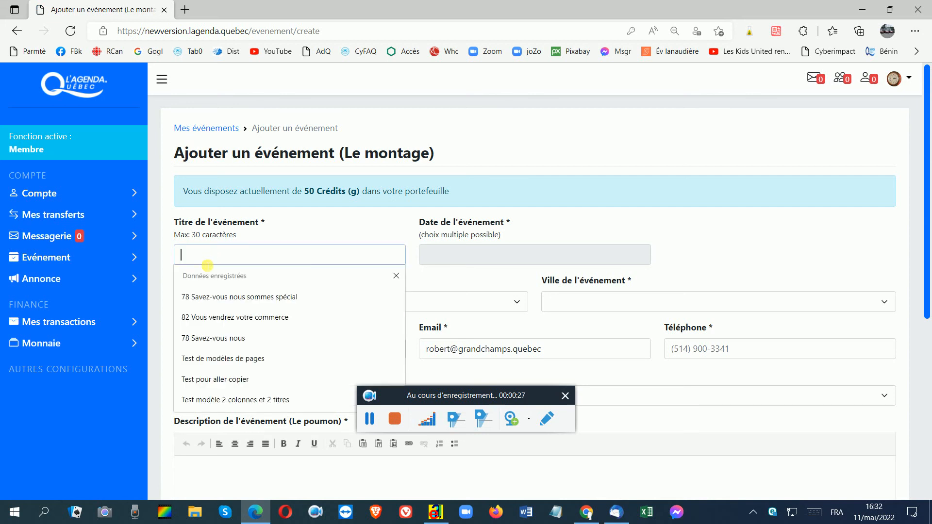
left_click(212, 339)
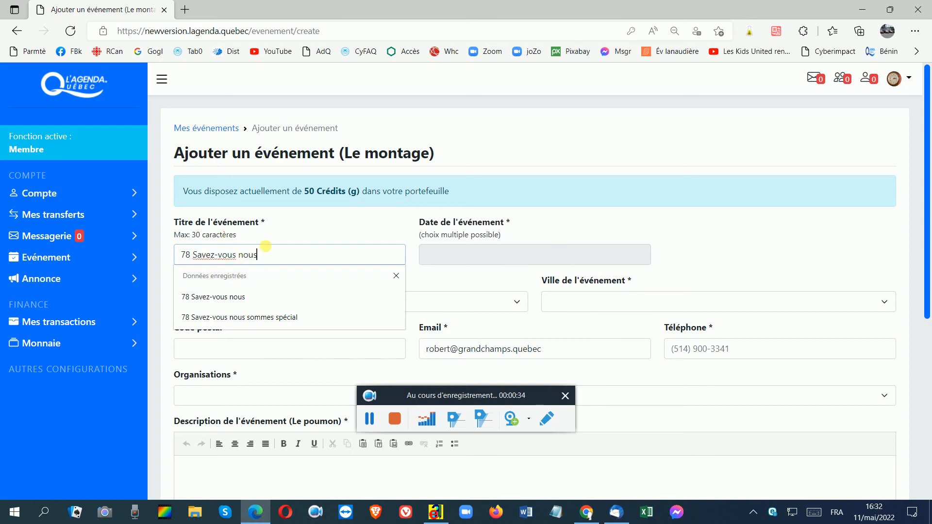
left_click(271, 240)
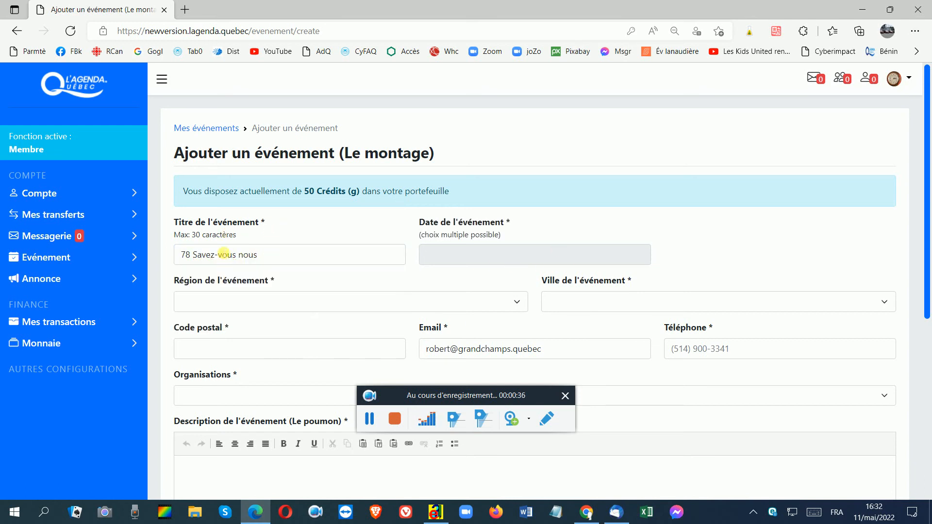
Choose 17 November 2022 as the event's date and finish the date selection.
left_click(451, 256)
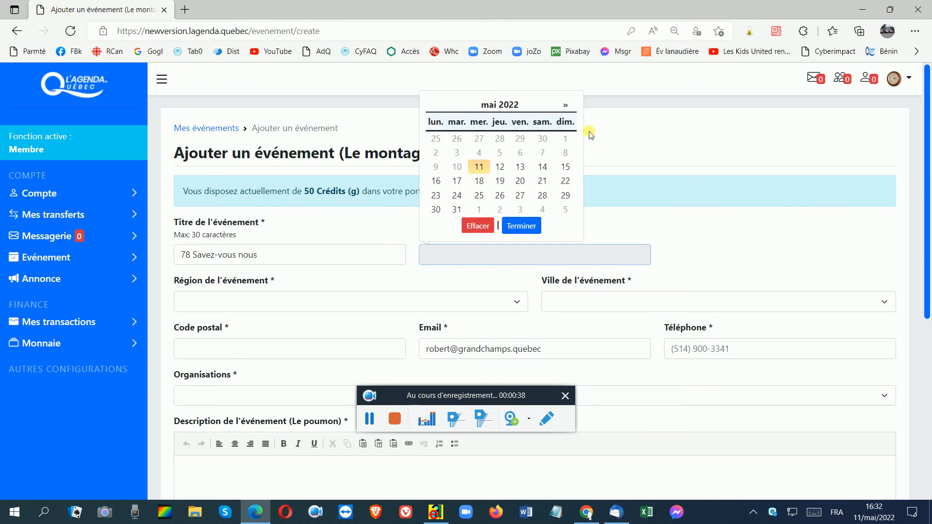
left_click(567, 103)
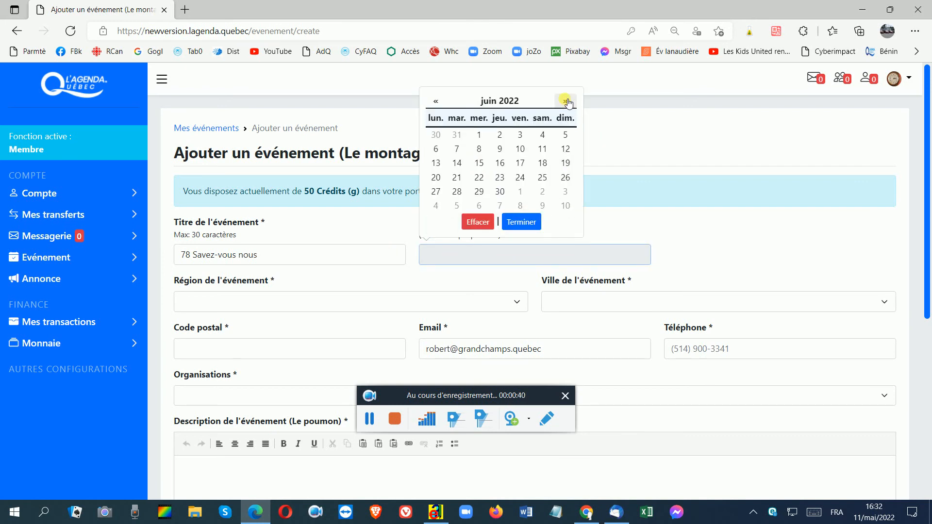
left_click(567, 103)
left_click(567, 103)
left_click(568, 103)
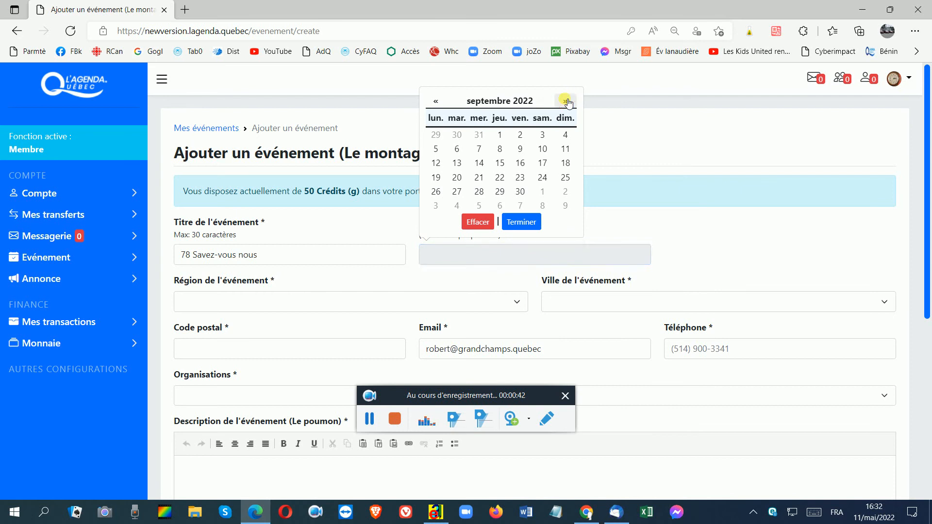
left_click(567, 103)
left_click(567, 103)
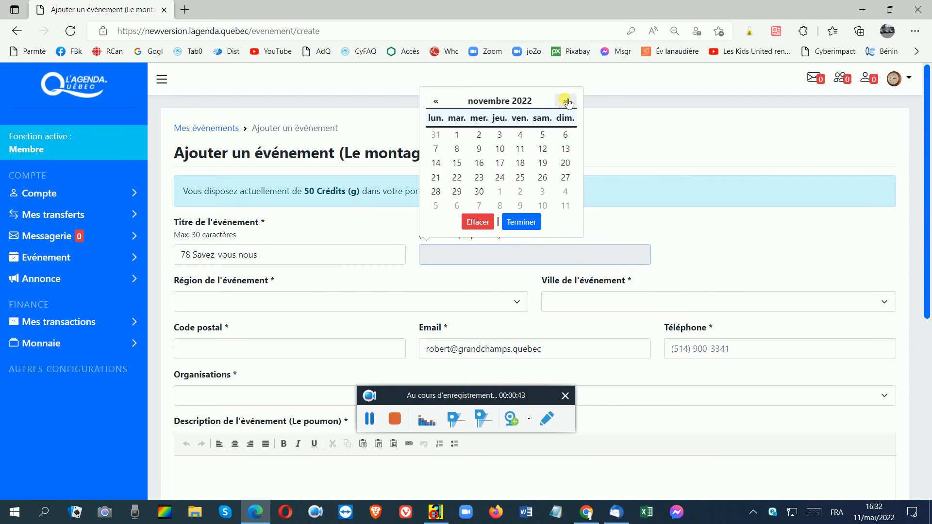
left_click(500, 163)
left_click(518, 223)
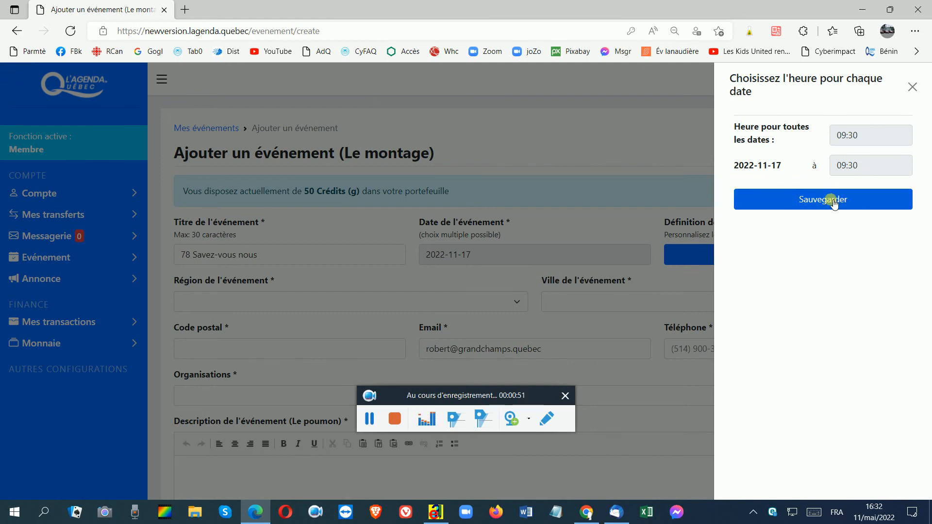
Set the time for all dates to 11:35 and save it.
left_click(860, 143)
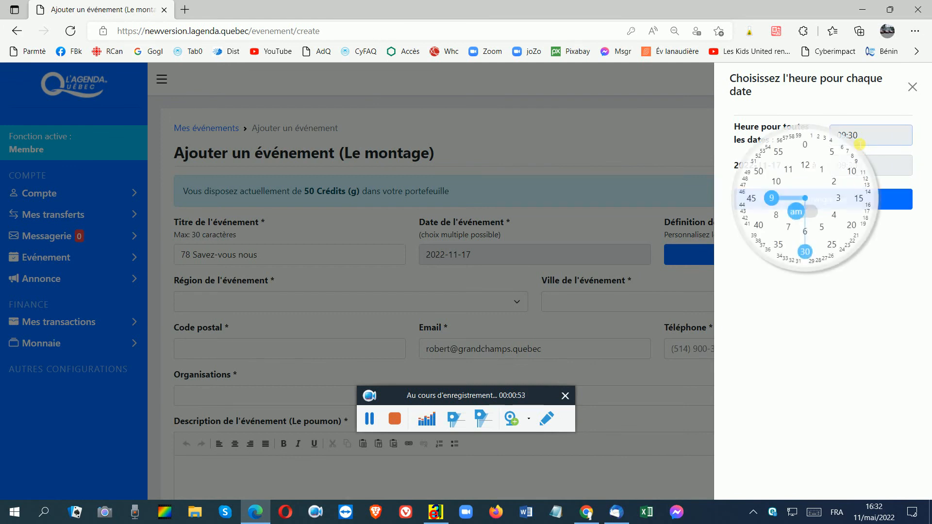
left_click(789, 171)
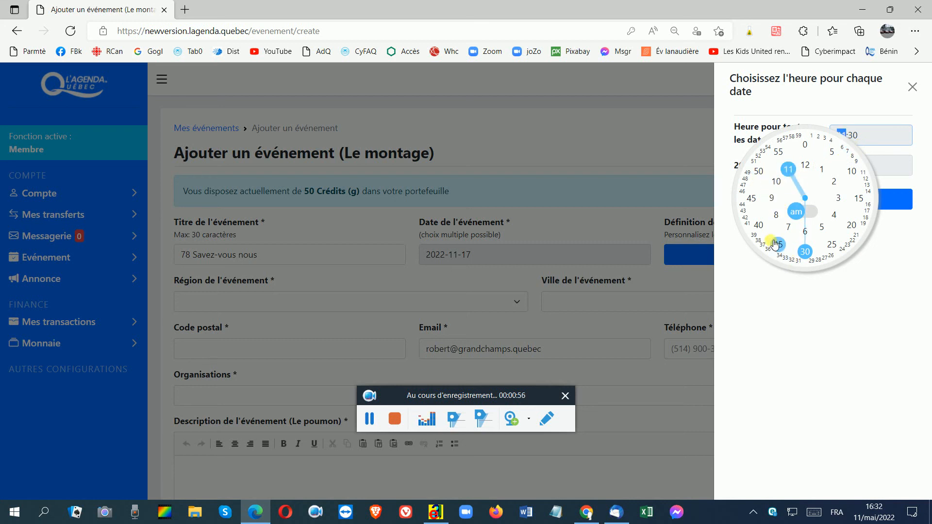
left_click(777, 244)
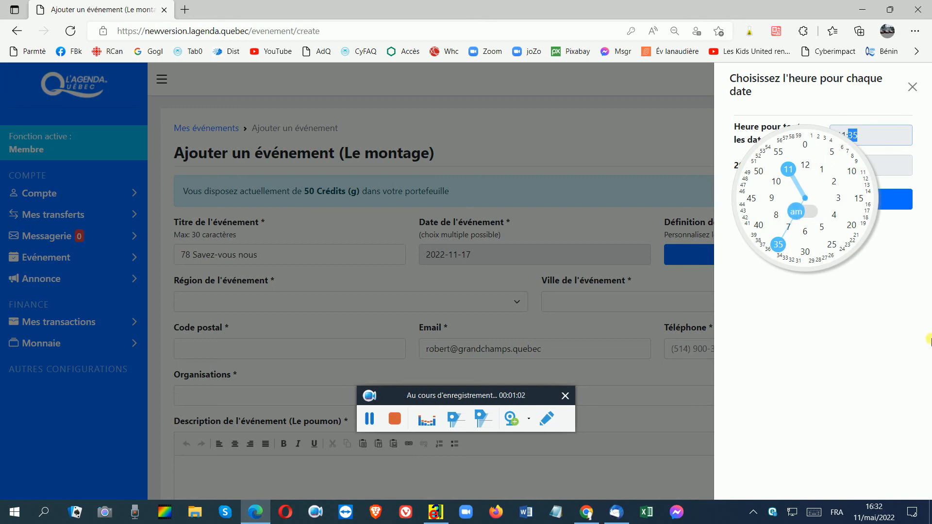
left_click(891, 301)
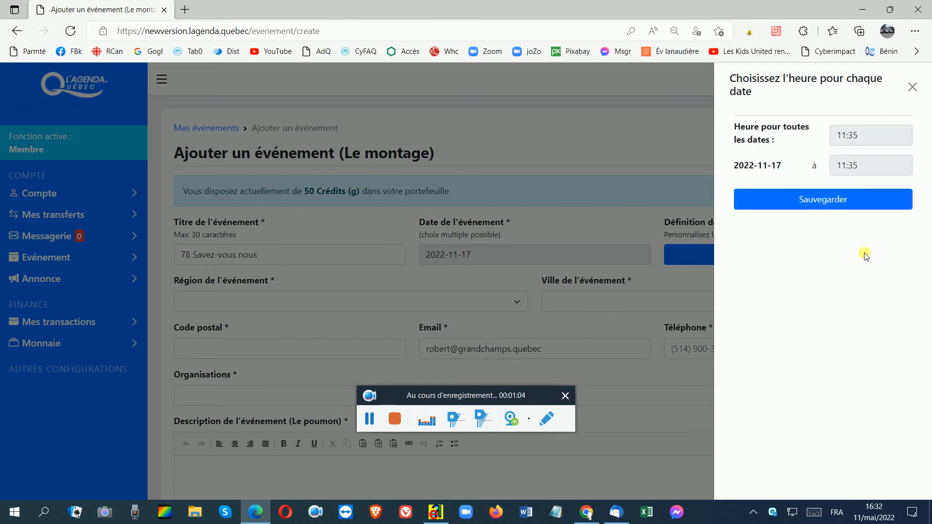
left_click(815, 205)
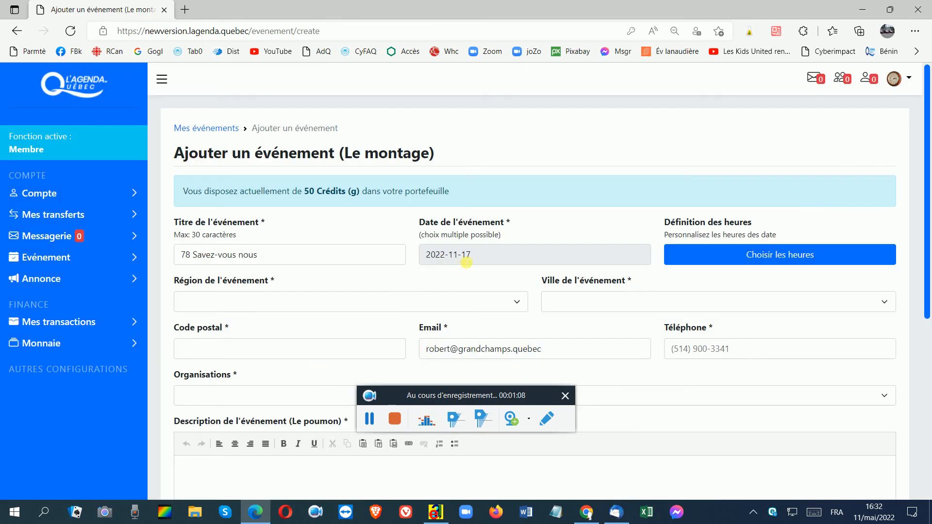
Add 17 August 2023 and 24 August 2023 to the event's dates.
left_click(466, 263)
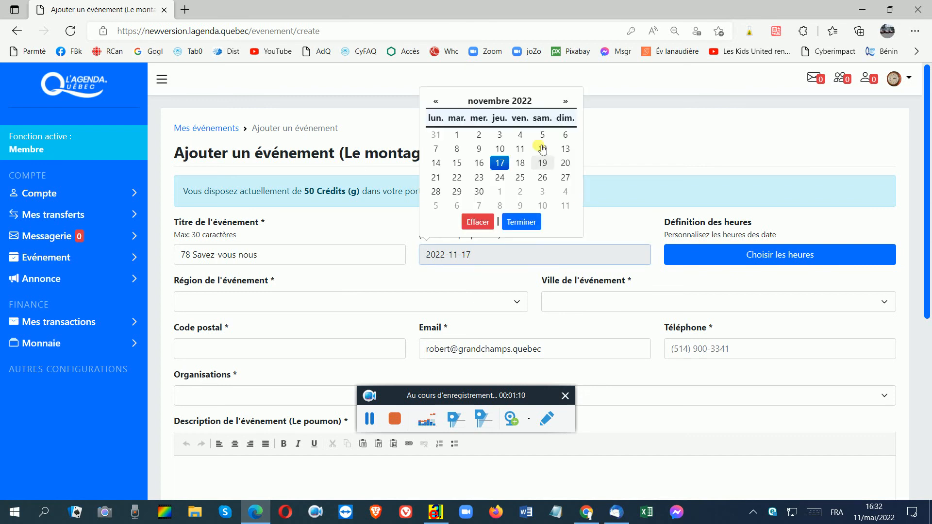
left_click(566, 101)
left_click(566, 101)
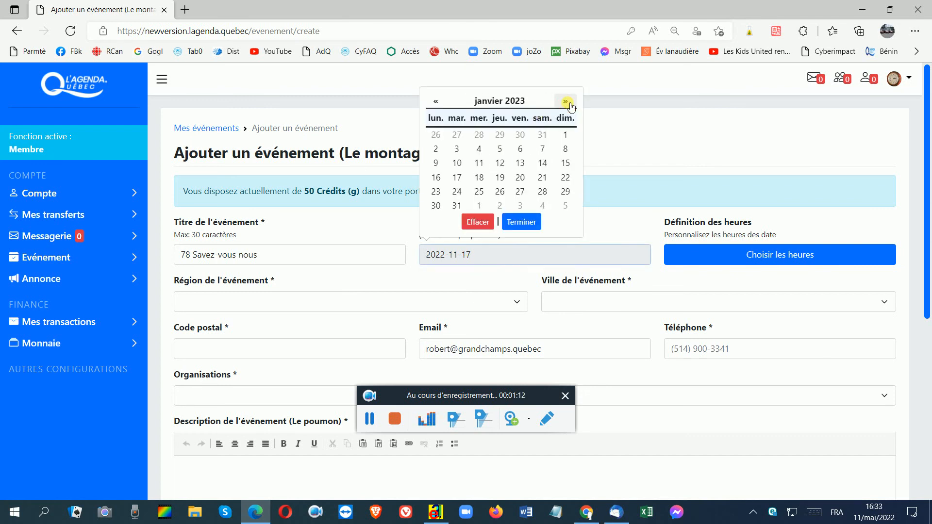
left_click(566, 101)
left_click(566, 101)
left_click(566, 101)
left_click(566, 101)
left_click(566, 101)
left_click(566, 101)
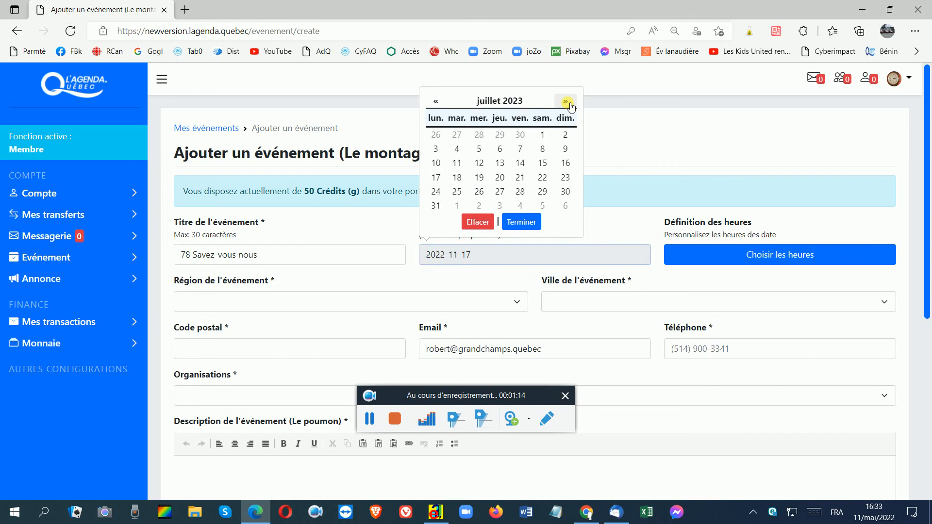
left_click(565, 101)
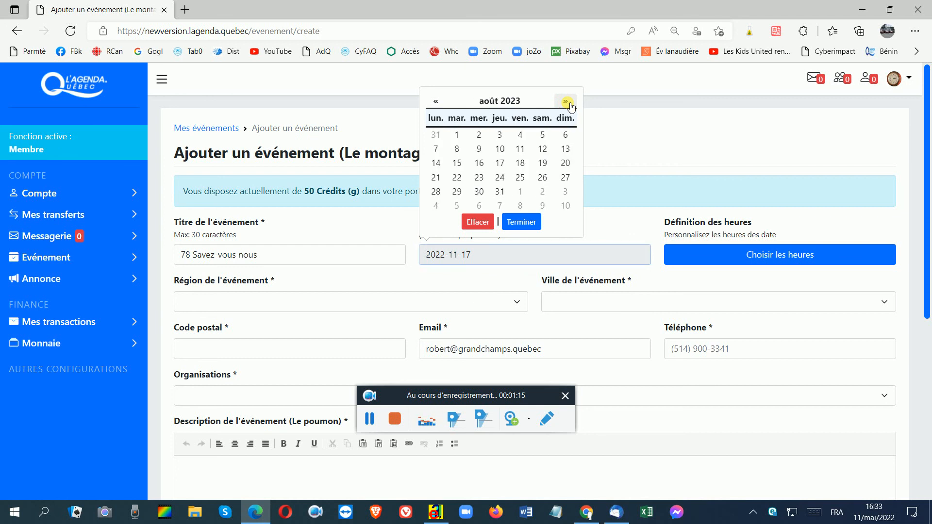
left_click(502, 167)
left_click(501, 178)
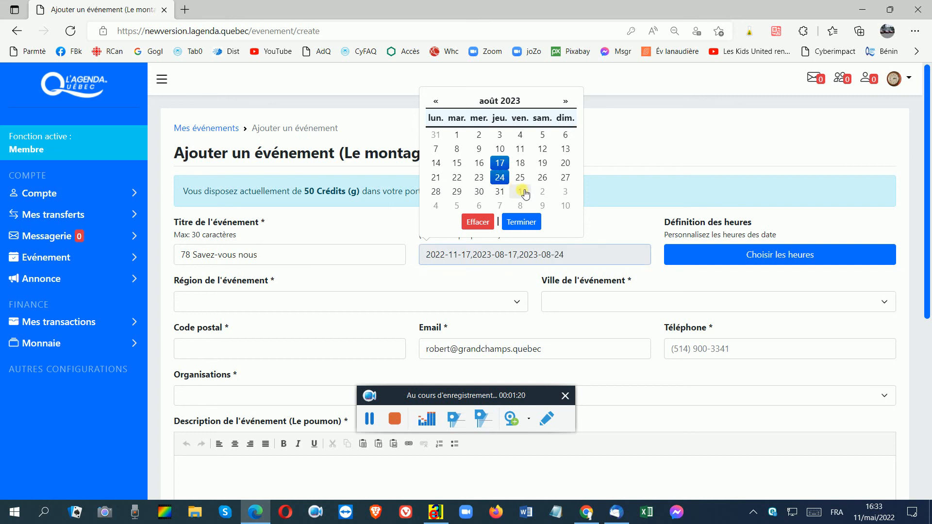
Add 1 September, 28 September and 6 October 2023 to the event's dates.
left_click(522, 193)
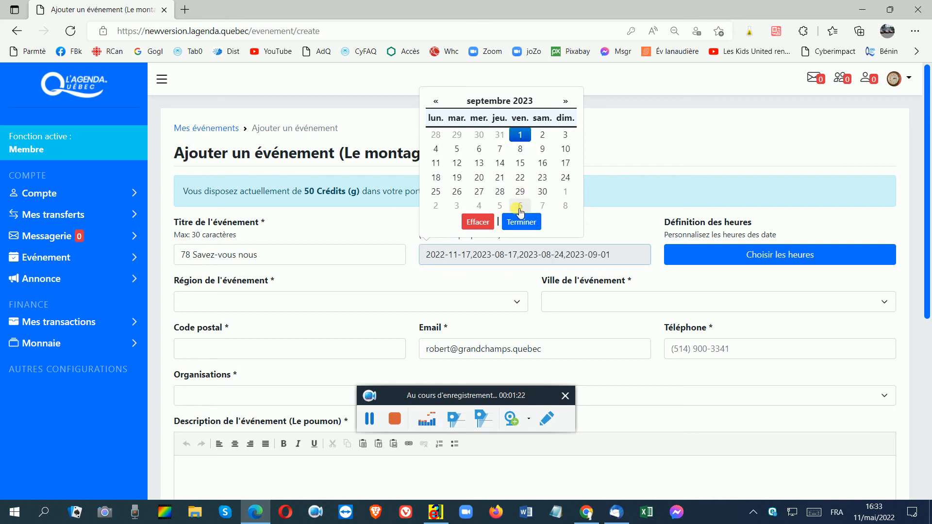
left_click(500, 191)
left_click(520, 207)
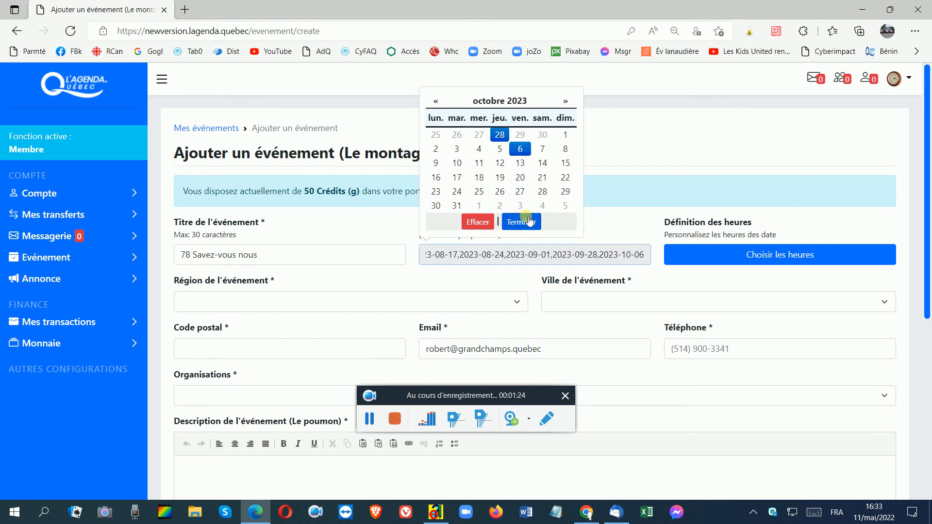
Open the hour settings for the selected dates and set the common time for all dates to 11:39.
left_click(734, 250)
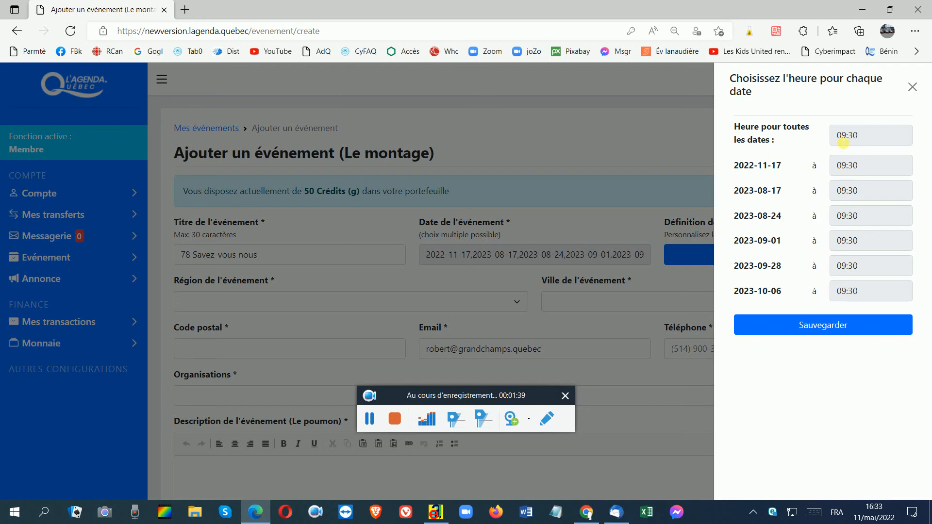
left_click(844, 141)
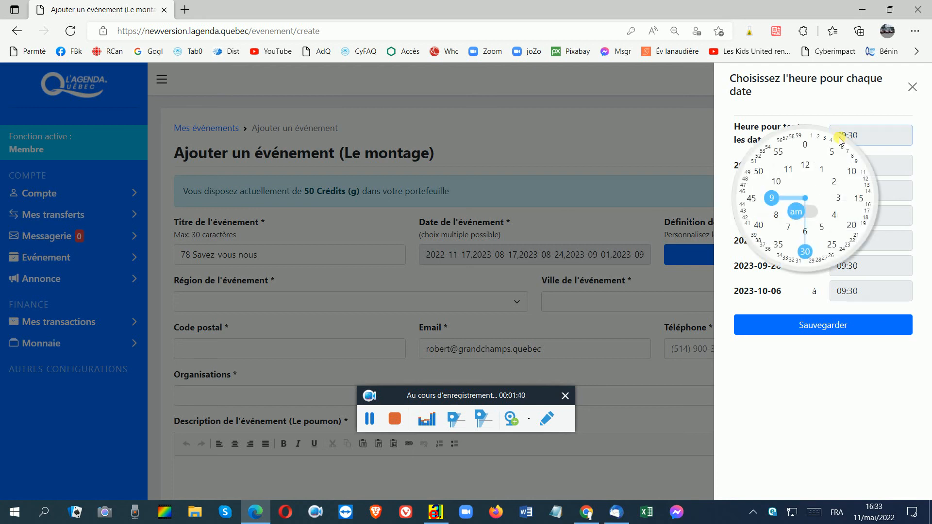
left_click(789, 170)
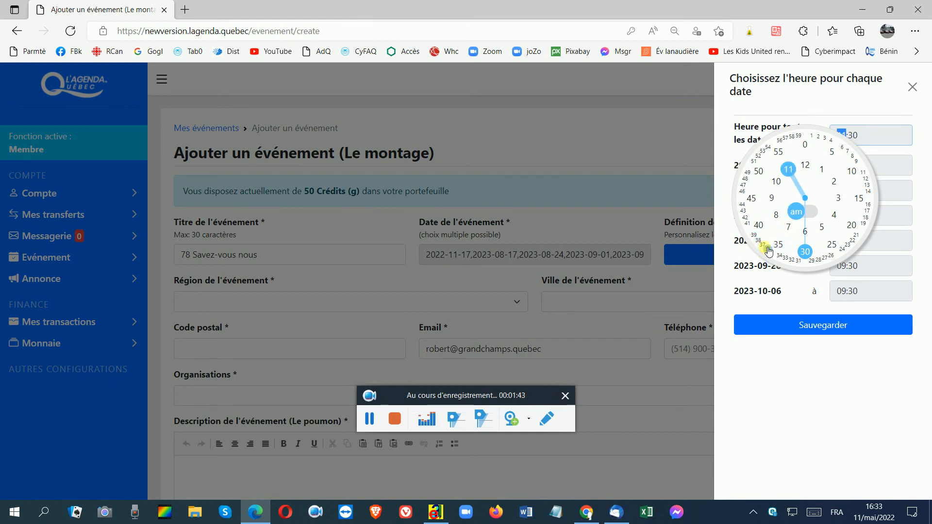
left_click(760, 239)
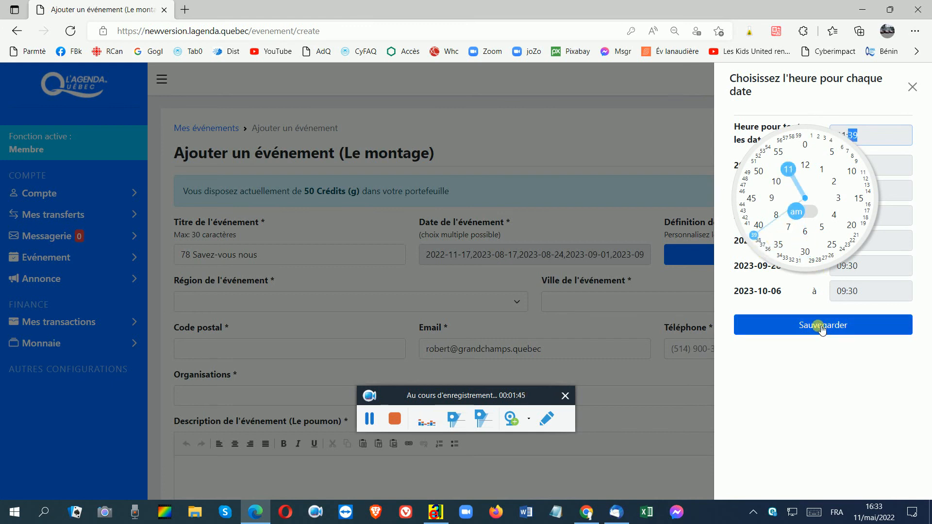
left_click(839, 391)
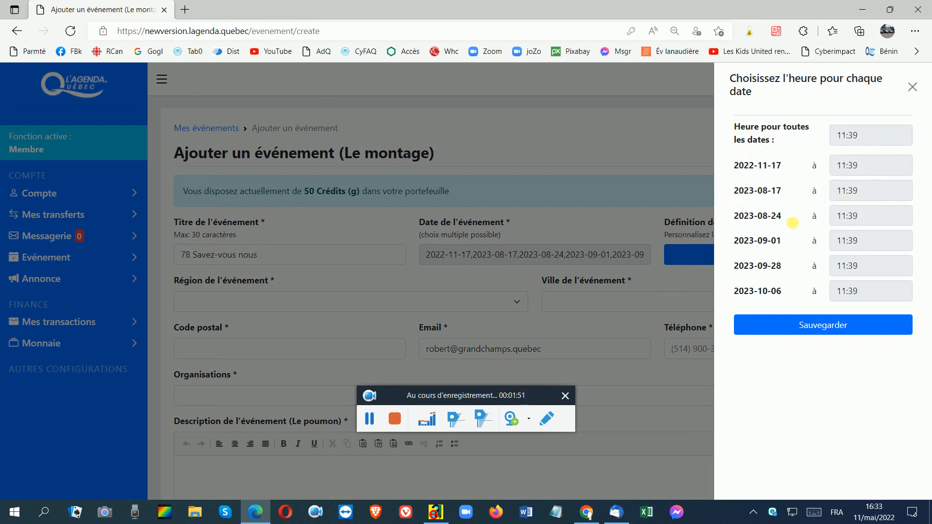
Give the 2023-08-24 date its own time of 12:22 pm.
left_click(845, 219)
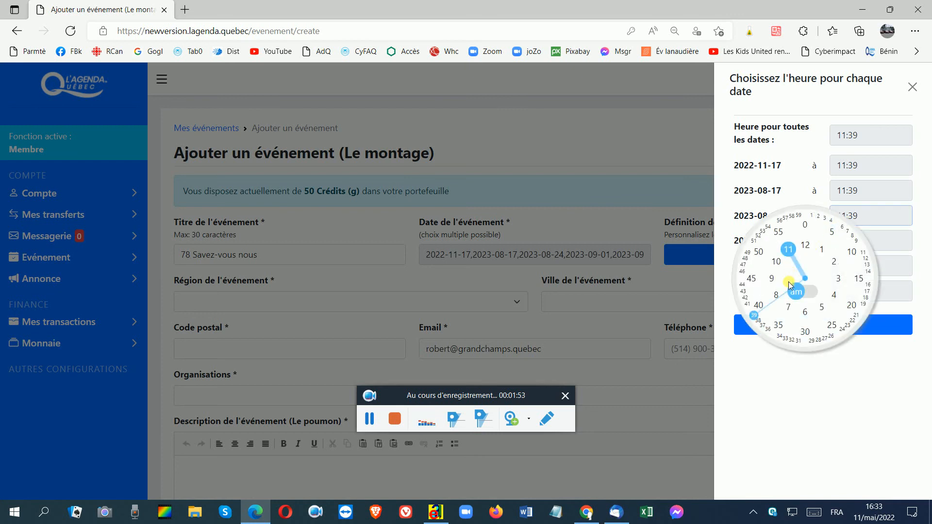
left_click(805, 246)
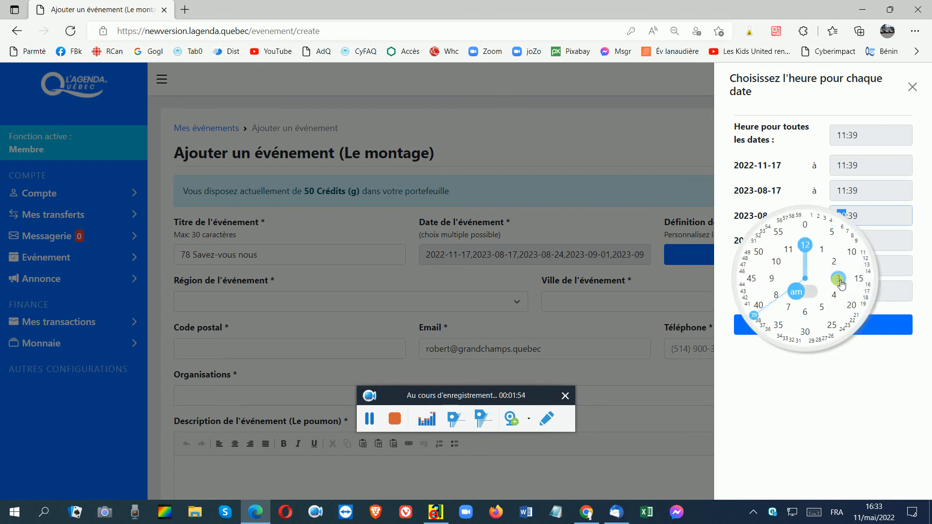
left_click(856, 320)
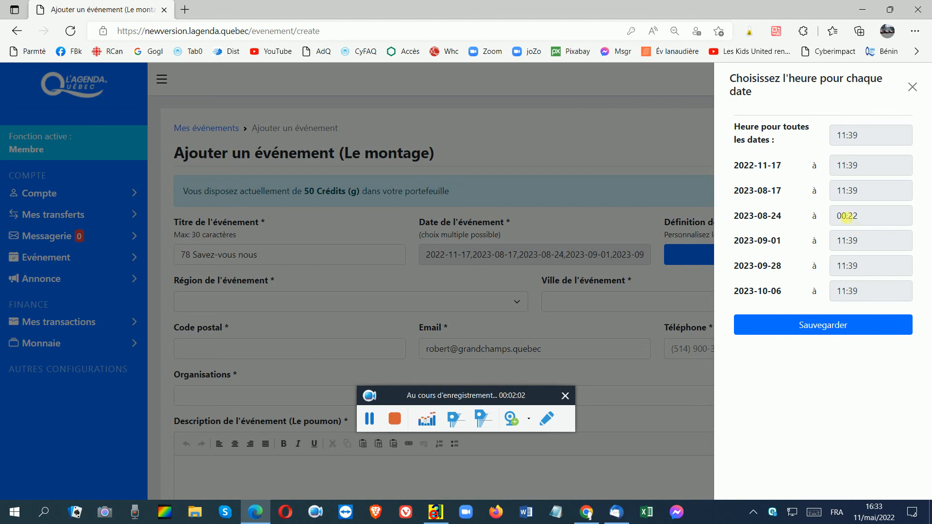
left_click(848, 216)
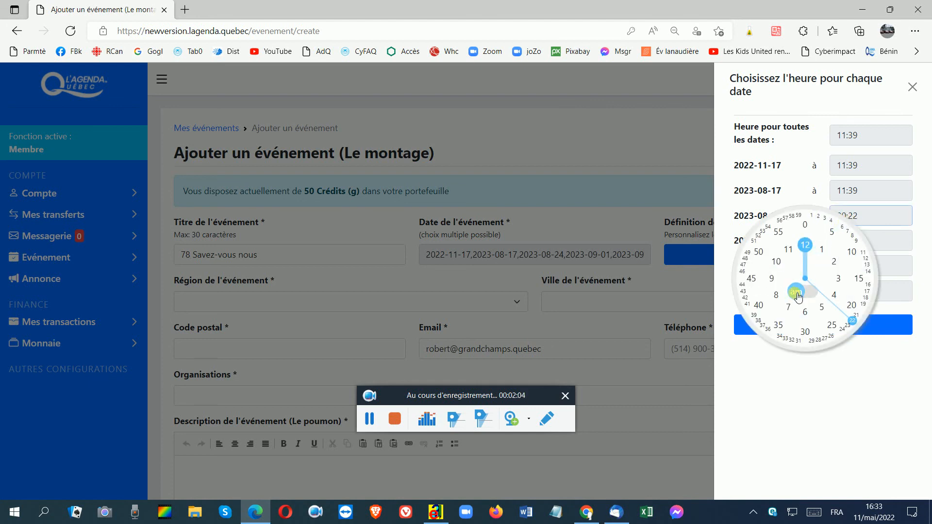
left_click(812, 293)
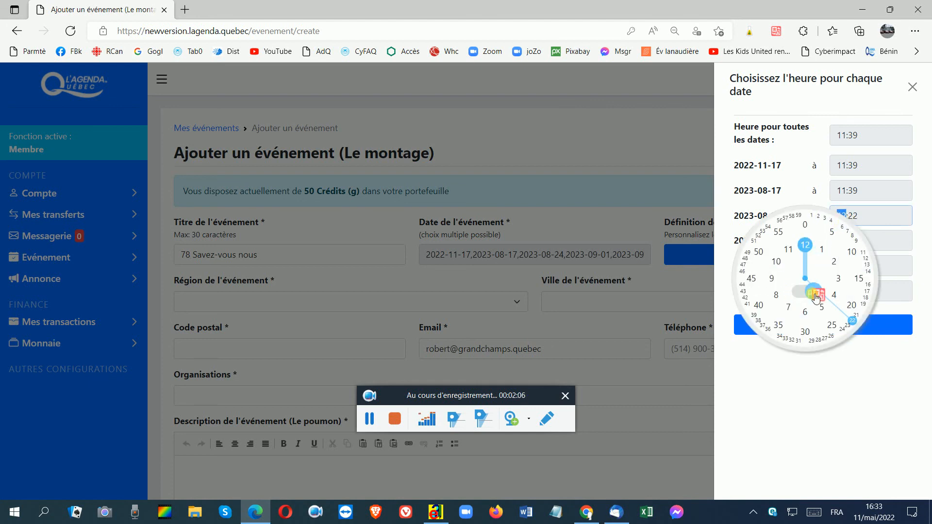
Save the individual times for the event dates and set the event's region to 11-Gaspésie-îles-de-la-Madeleine.
left_click(829, 374)
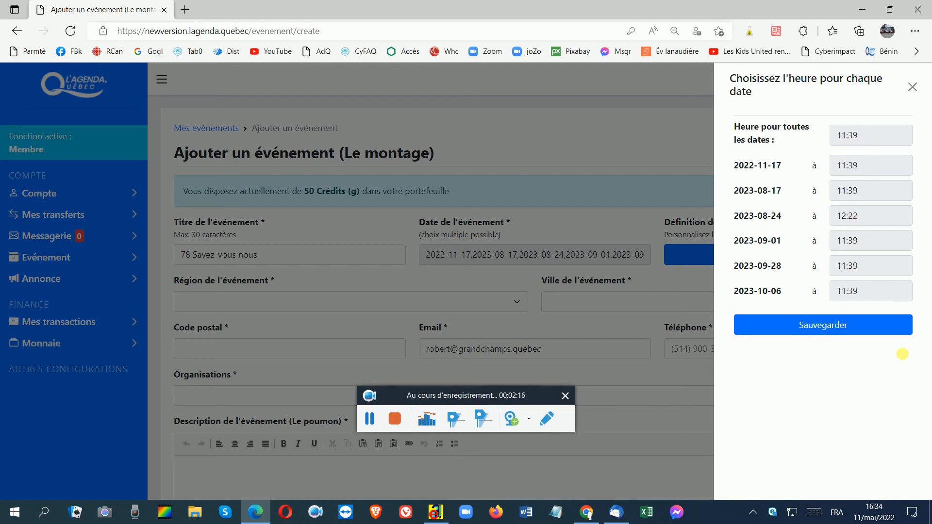
left_click(829, 330)
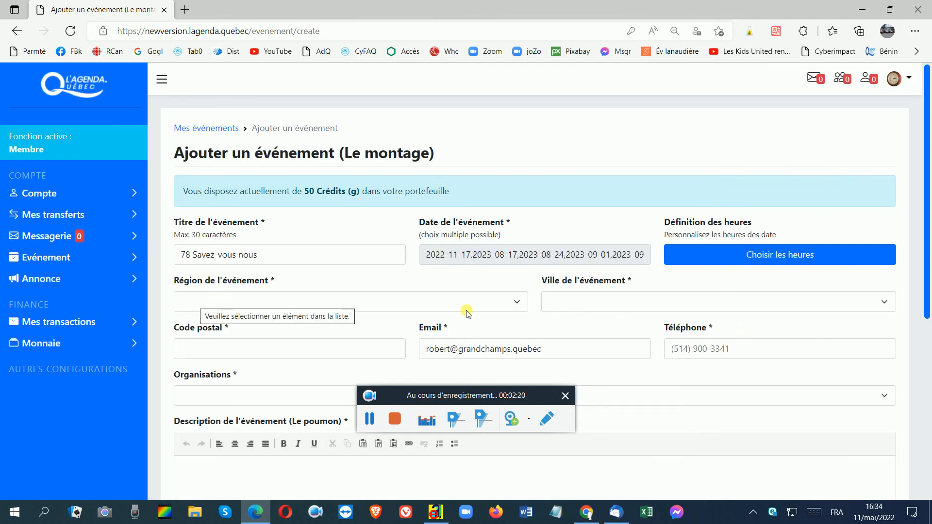
left_click(207, 307)
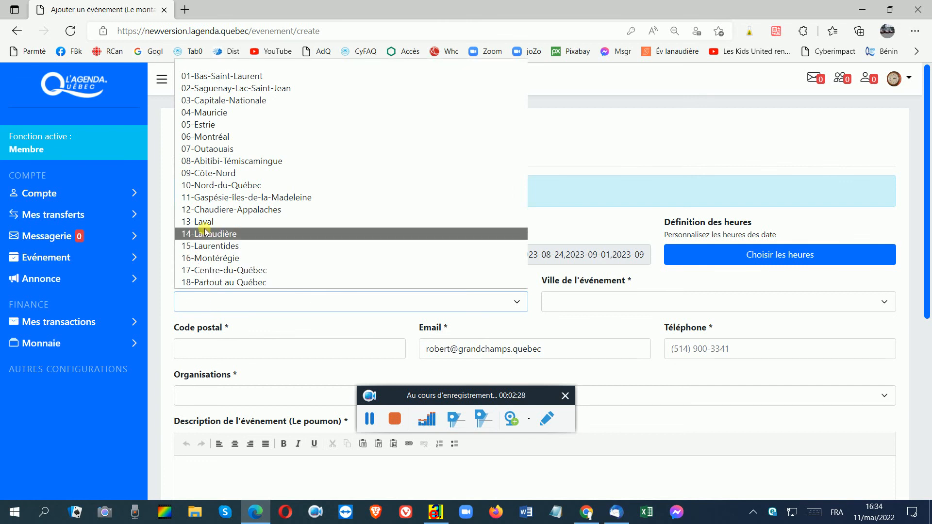
left_click(207, 197)
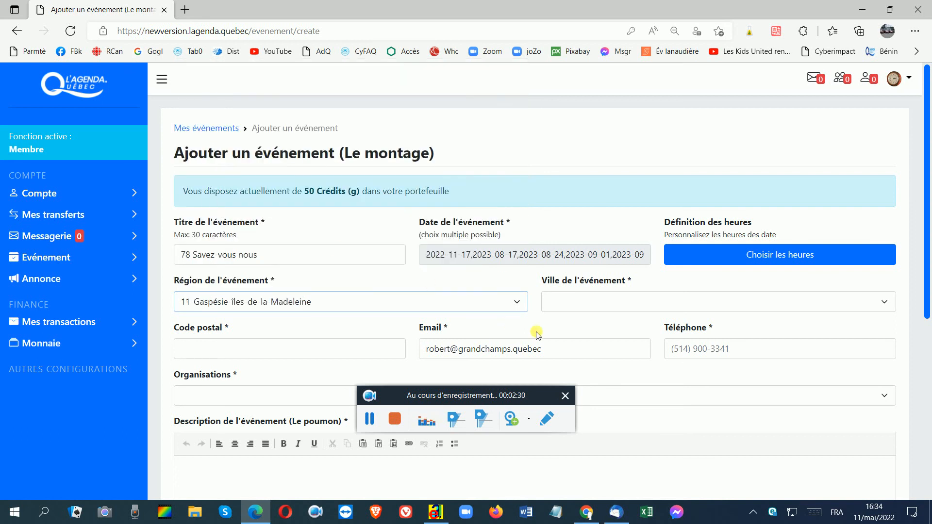
Set the event's city to Chandler (02028).
left_click(563, 299)
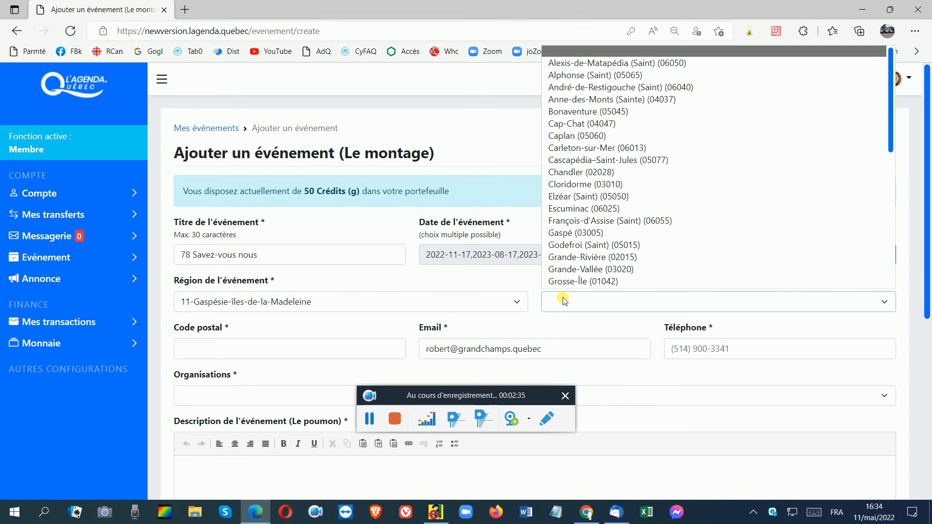
key("c")
key("c")
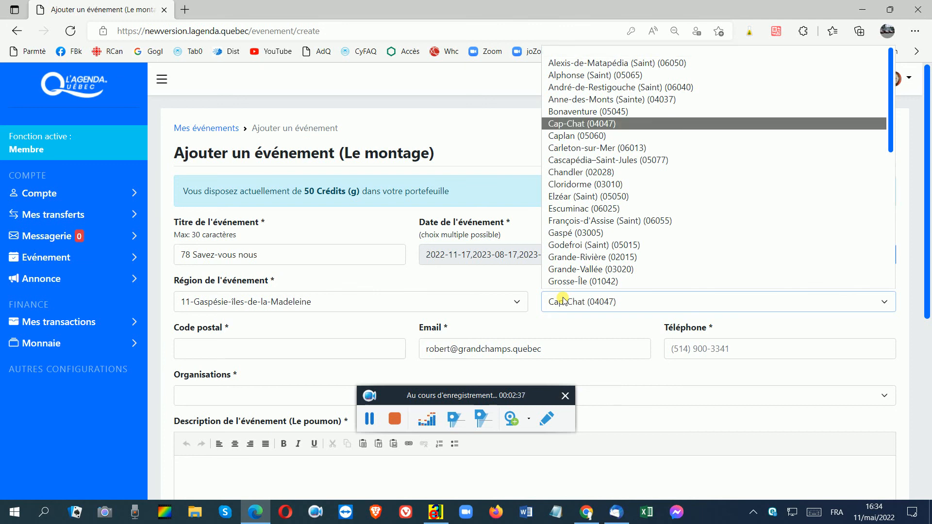
key("c")
key("c")
key("c")
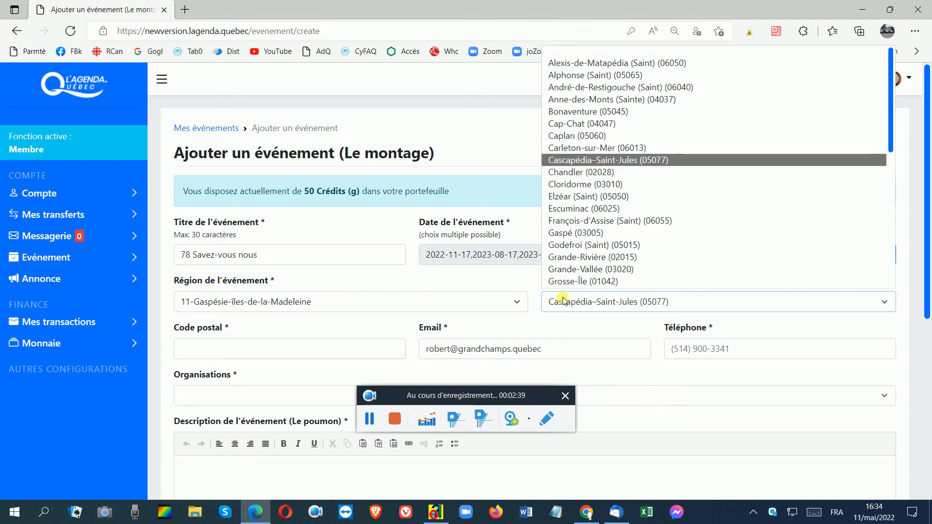
left_click(566, 302)
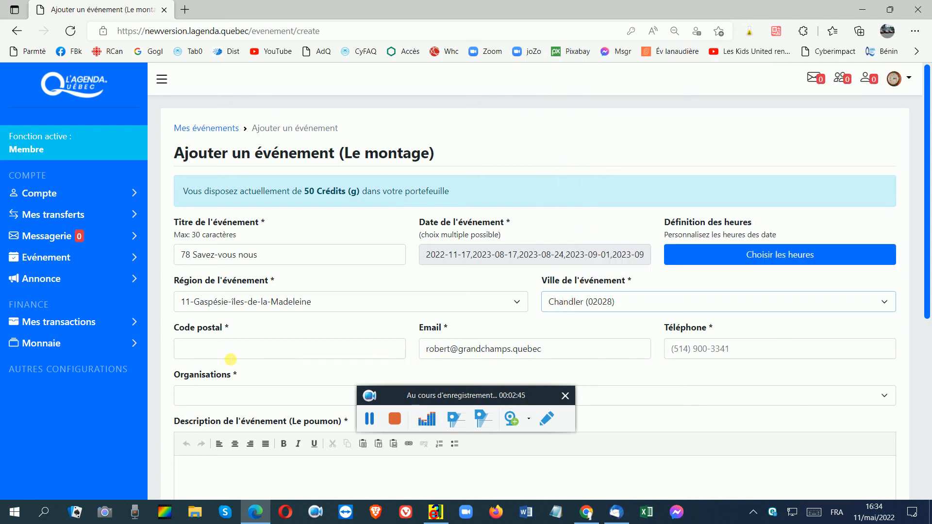
Enter the event's postal code in a valid format, correcting any mistyped characters.
left_click(225, 356)
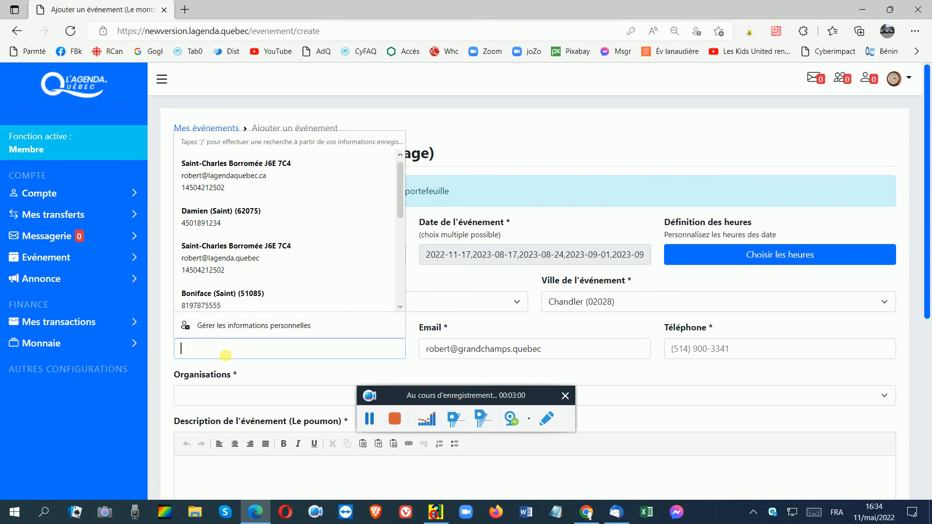
type("J0J K97")
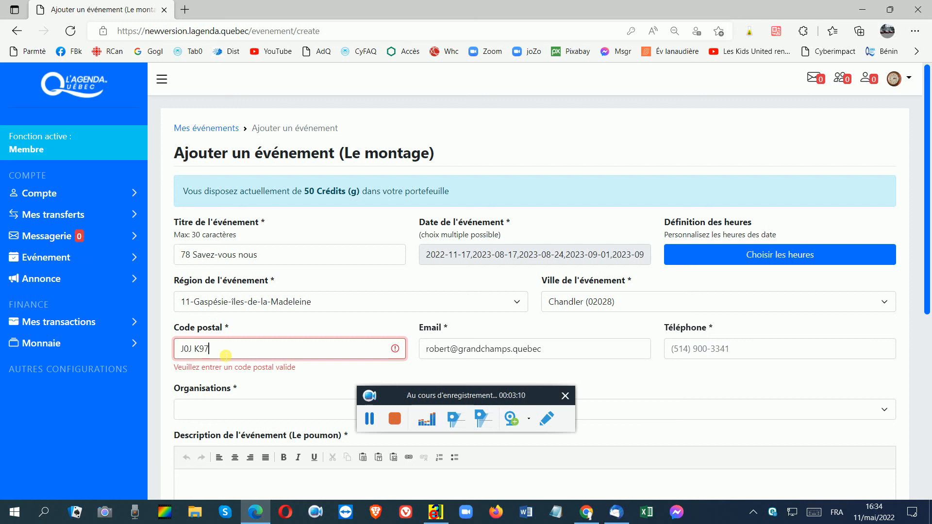
key("BackSpace")
key("BackSpace")
key("BackSpace")
key("BackSpace")
key("BackSpace")
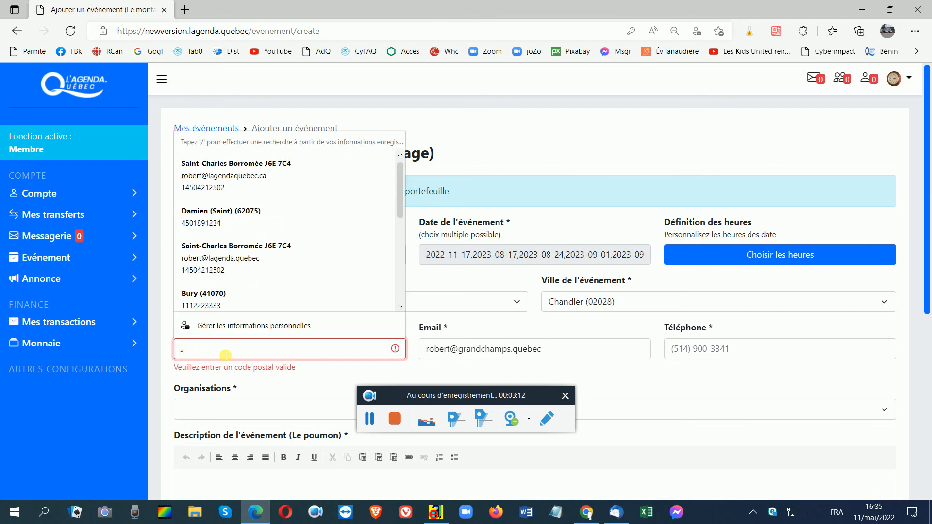
type("J0 K2M")
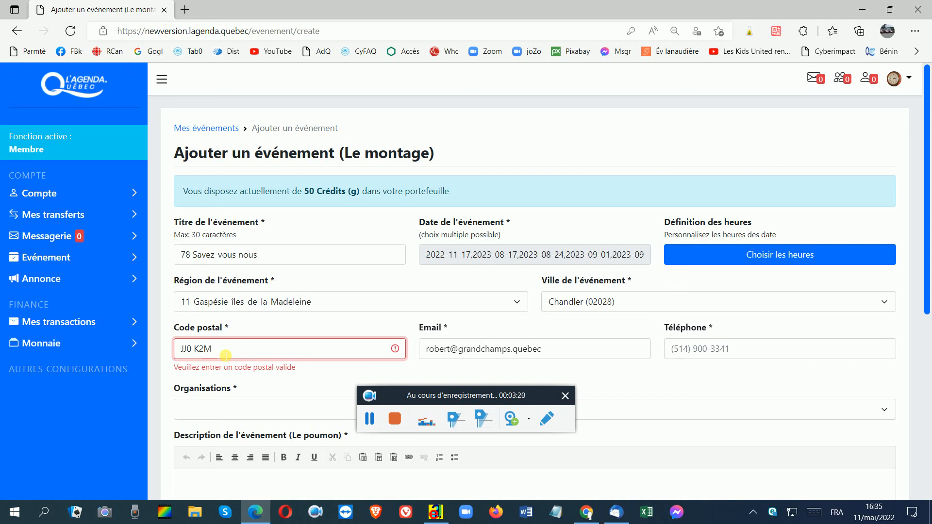
key("BackSpace")
key("BackSpace")
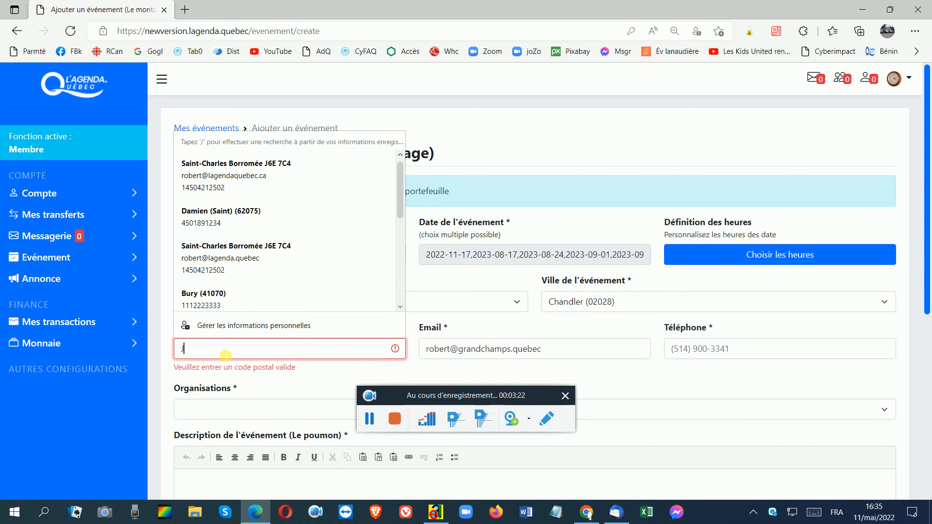
type("0K")
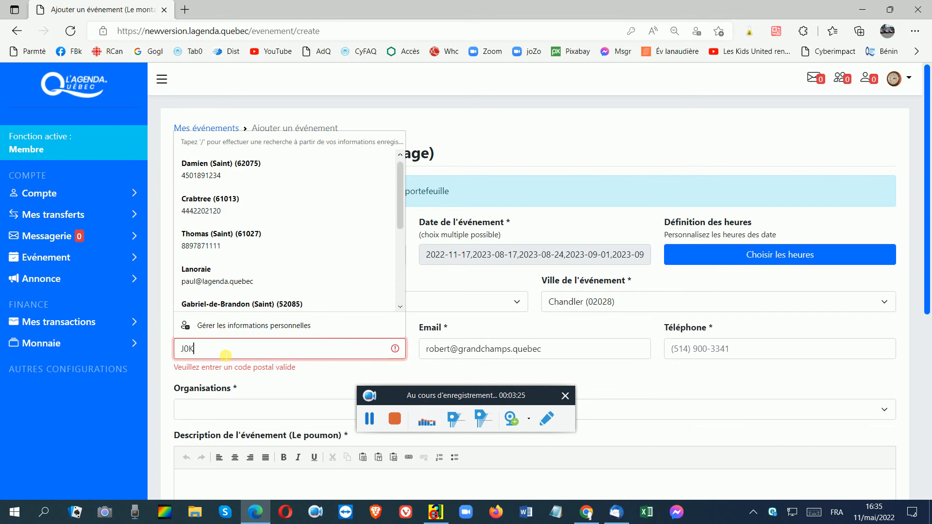
type(" 2M0")
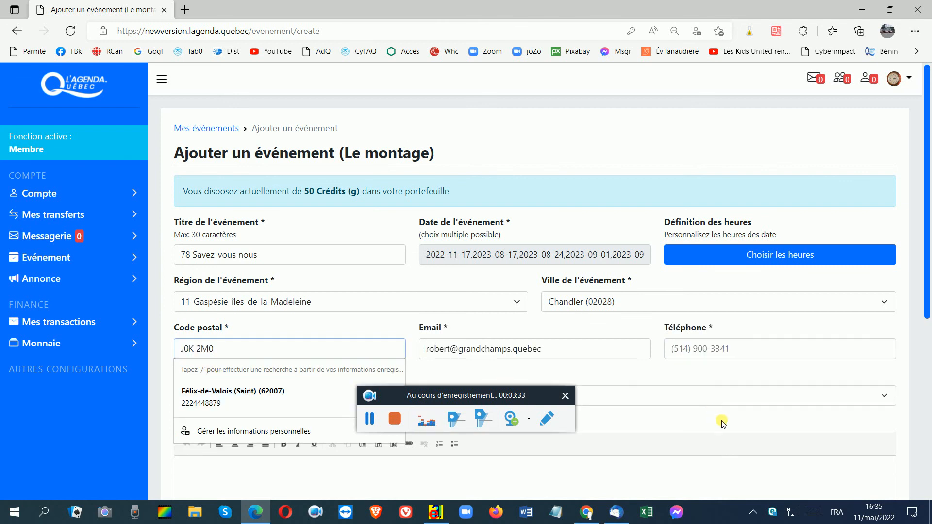
left_click(720, 405)
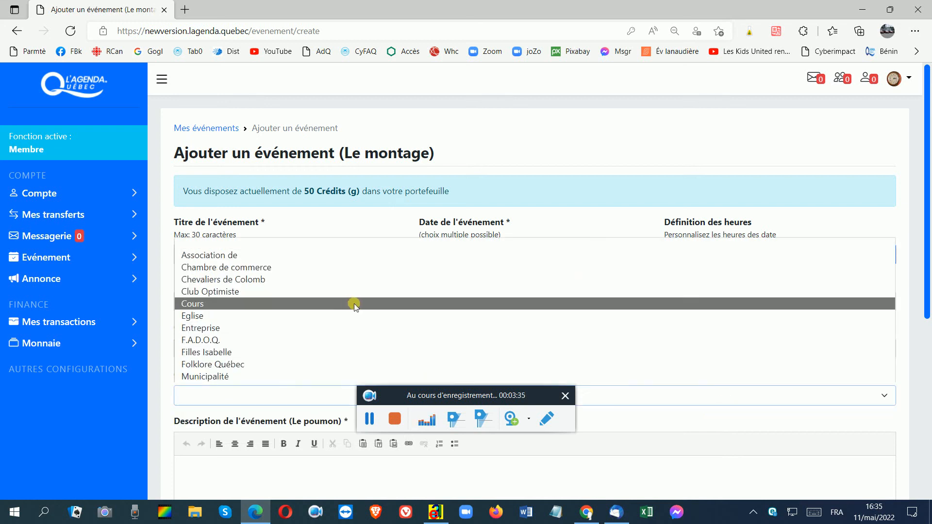
left_click(203, 394)
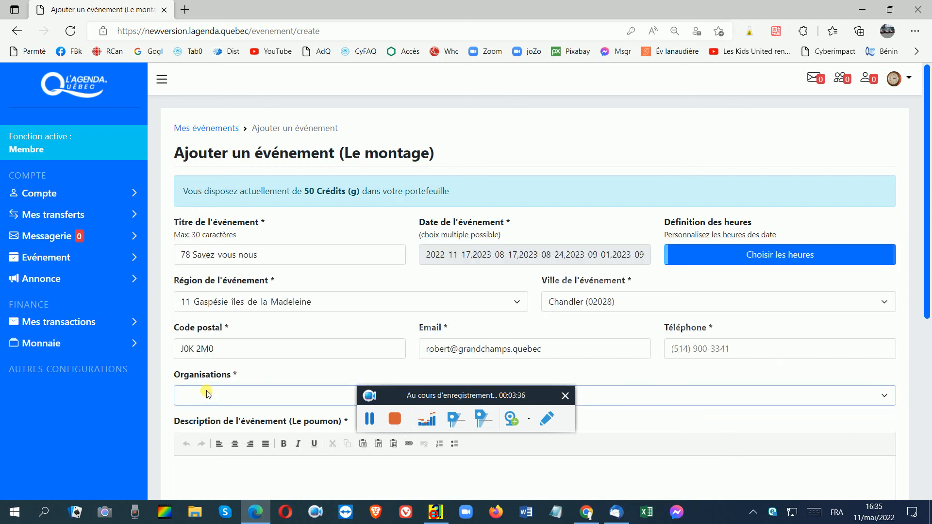
Fill in the event's contact phone number and set the organisation to Club Optimiste.
scroll(238, 350, "down", 3)
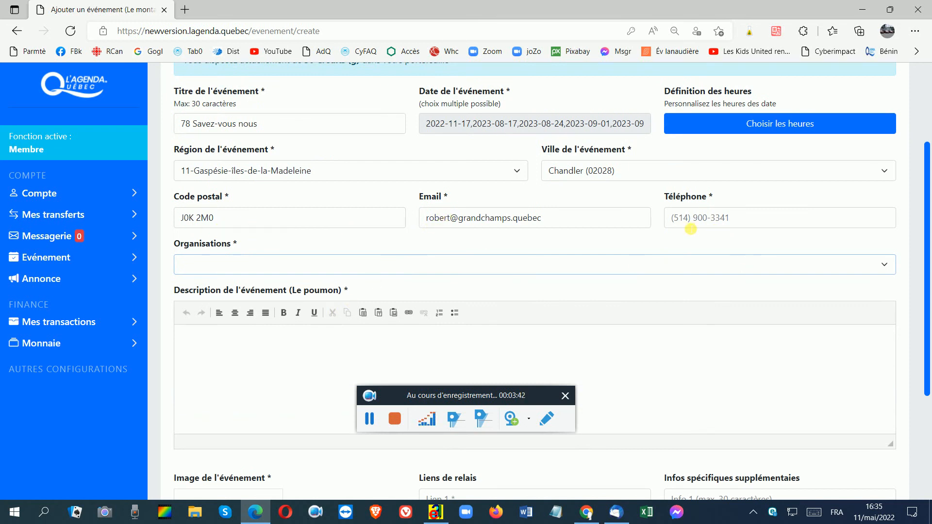
left_click(688, 224)
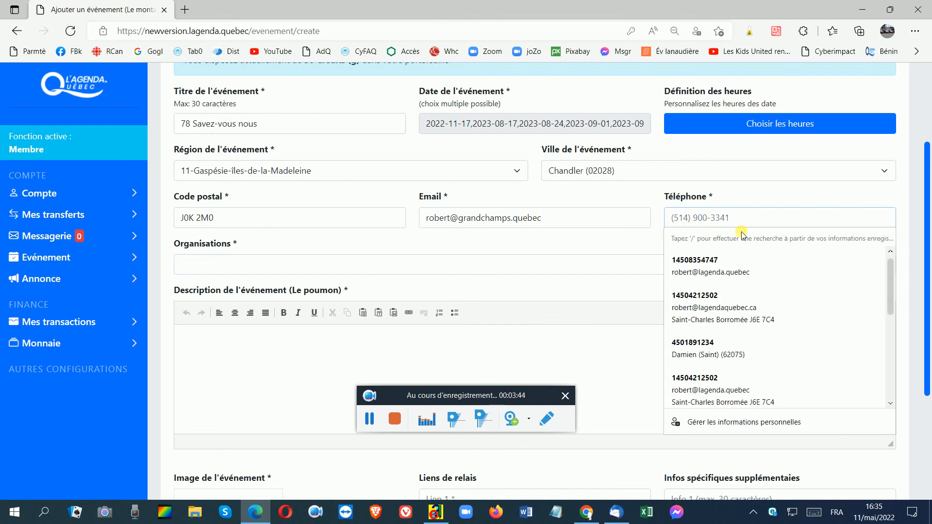
type("123) 4")
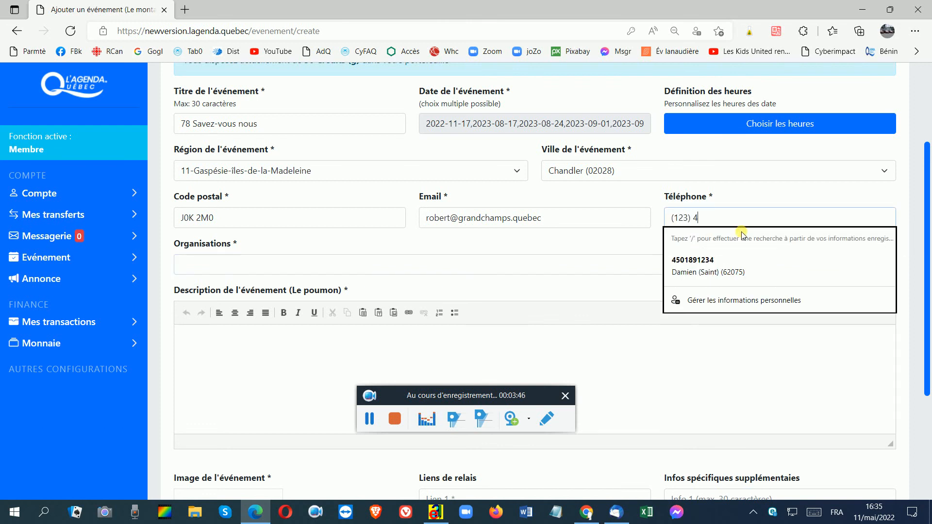
type("56 - 7899")
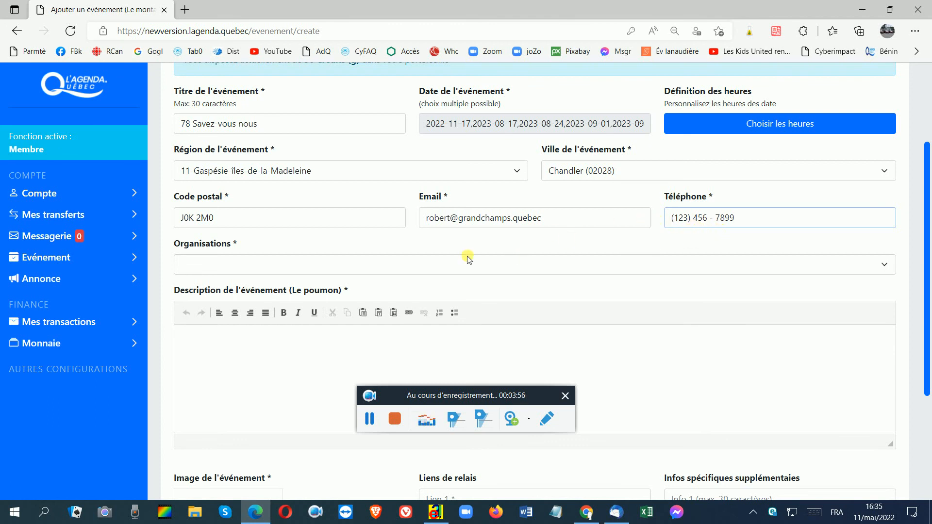
left_click(211, 264)
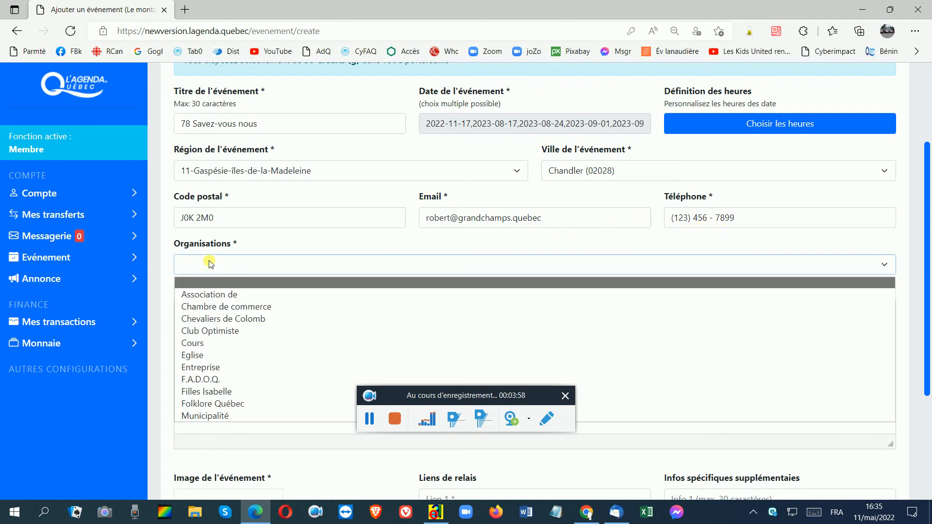
left_click(207, 333)
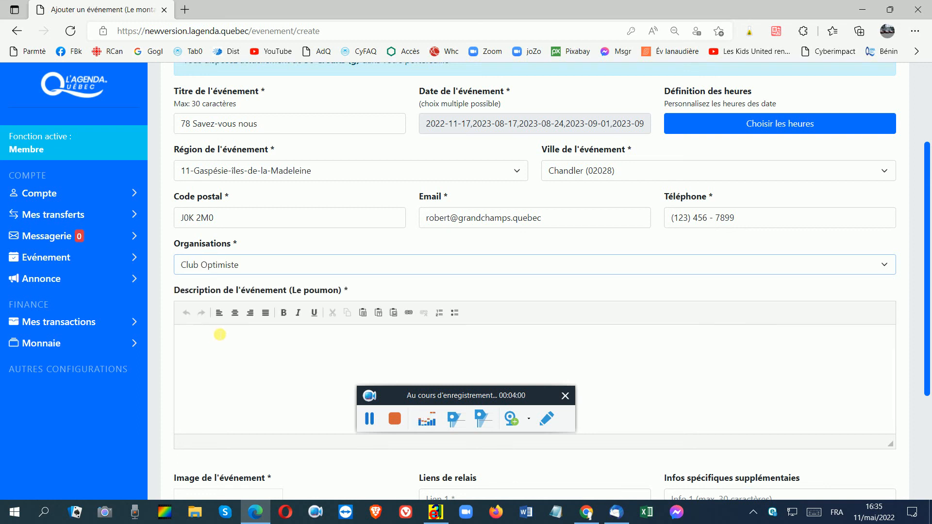
Enter the filler text "ffffffffff hhhhhhhhhhhhhhh" as the event description and make its second word bold.
left_click(211, 336)
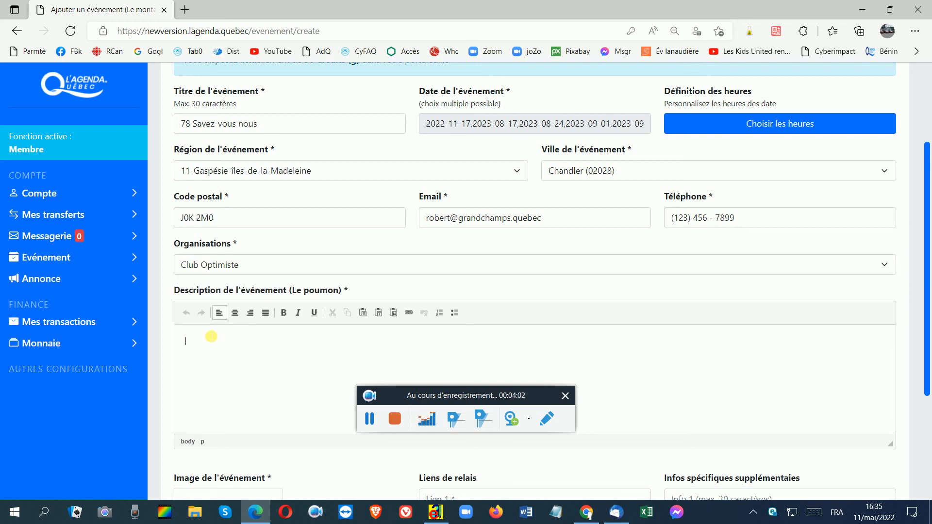
type("ffffffffff hhhhhhhhhhhhhhh")
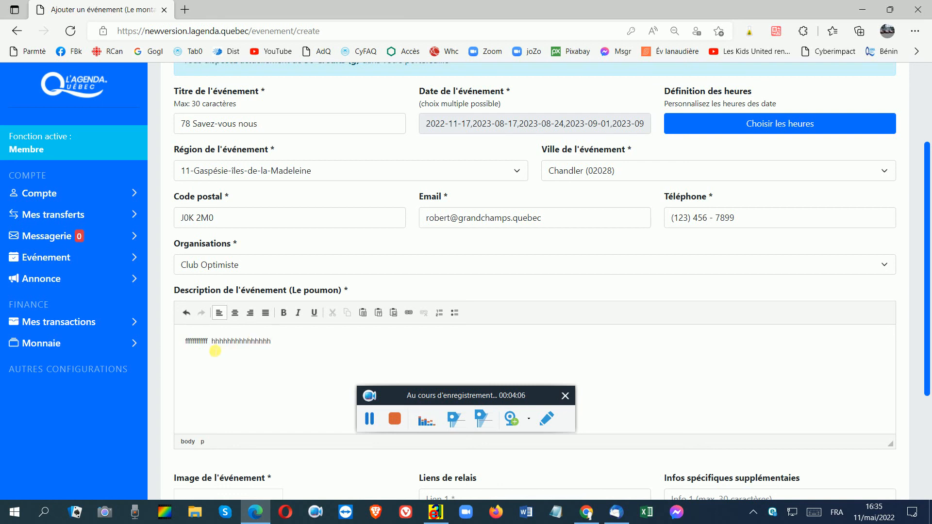
triple_click(222, 342)
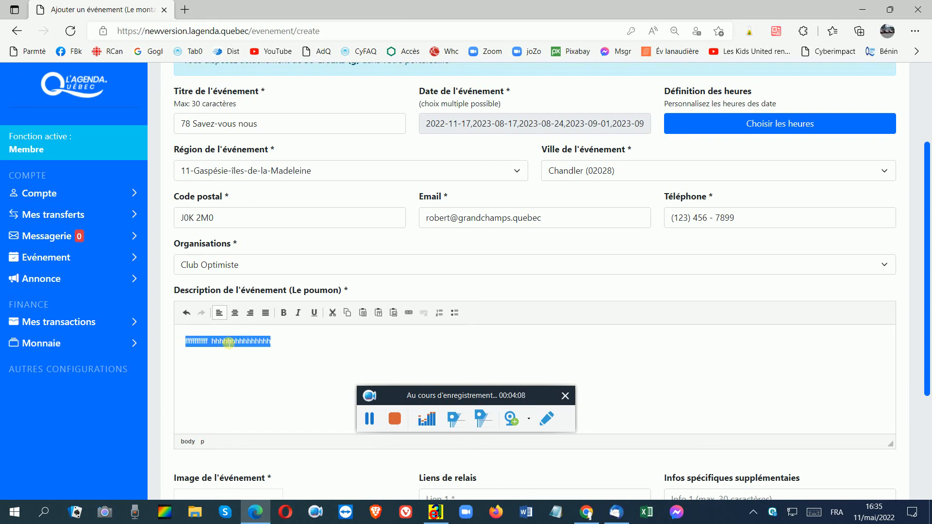
triple_click(228, 344)
left_click(257, 362)
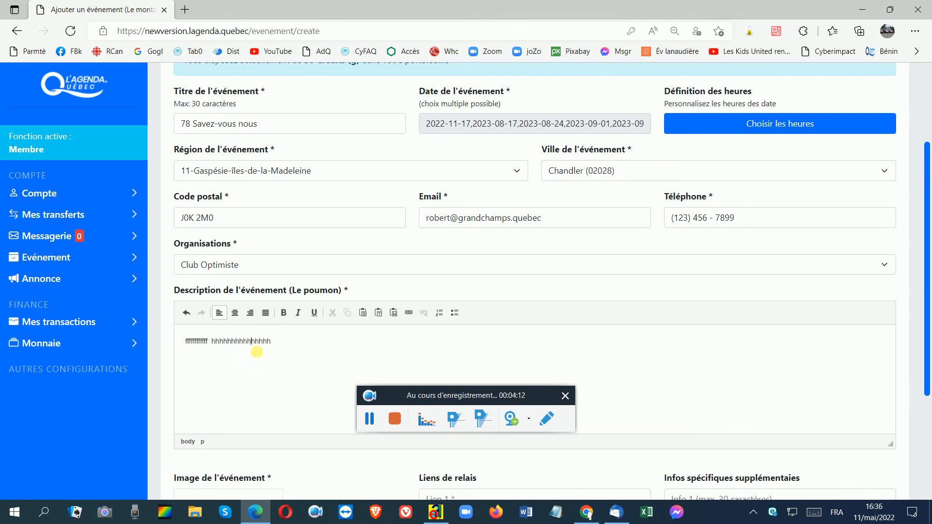
double_click(256, 352)
left_click(282, 313)
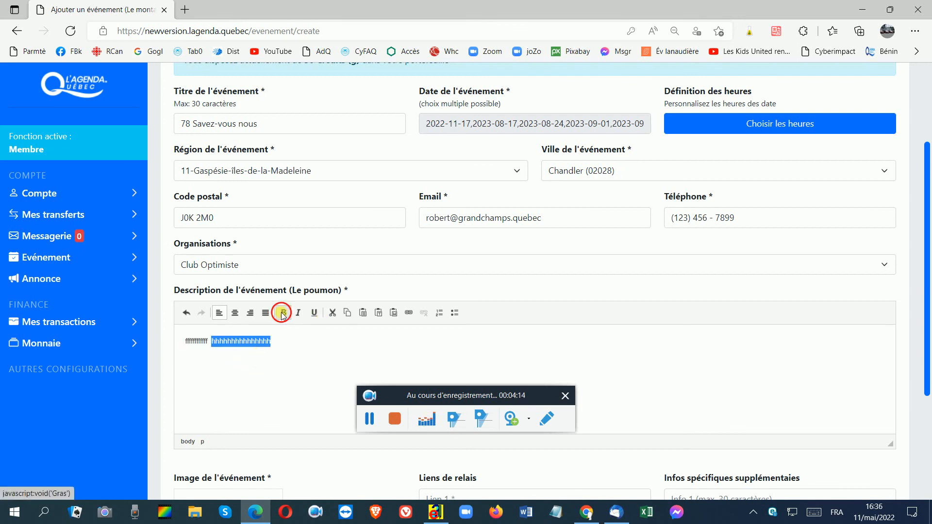
Add the picture "Au 143 L'Assomp (42).JPG" from the 2022 05 05 Transfert d CD folder as the event image.
scroll(292, 358, "down", 3)
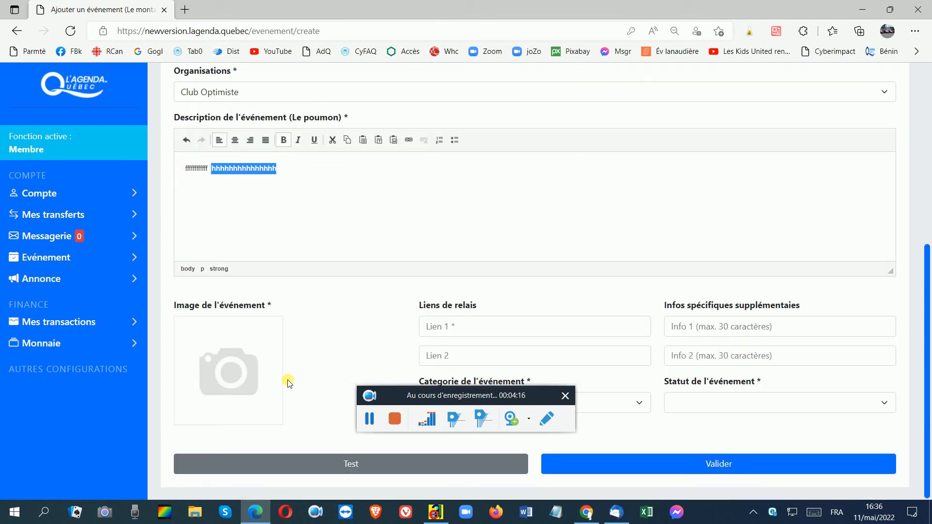
left_click(240, 372)
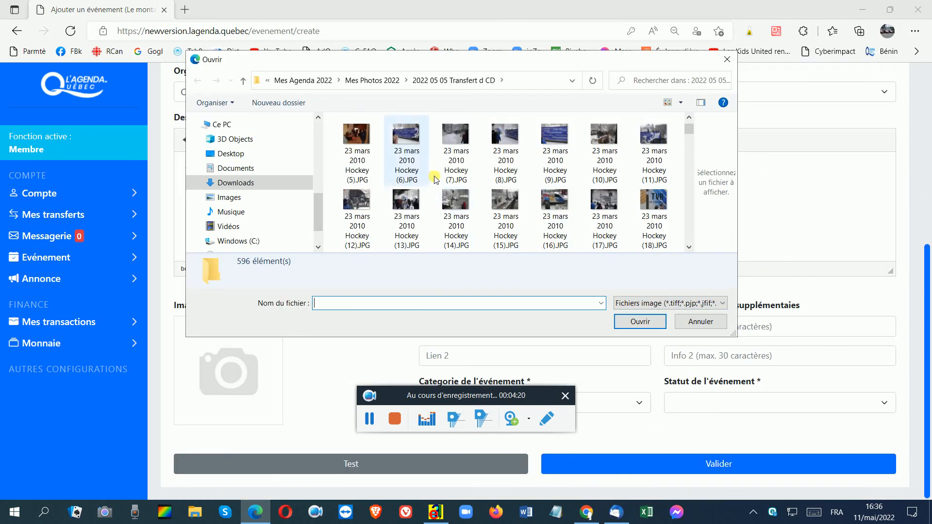
scroll(436, 180, "down", 10)
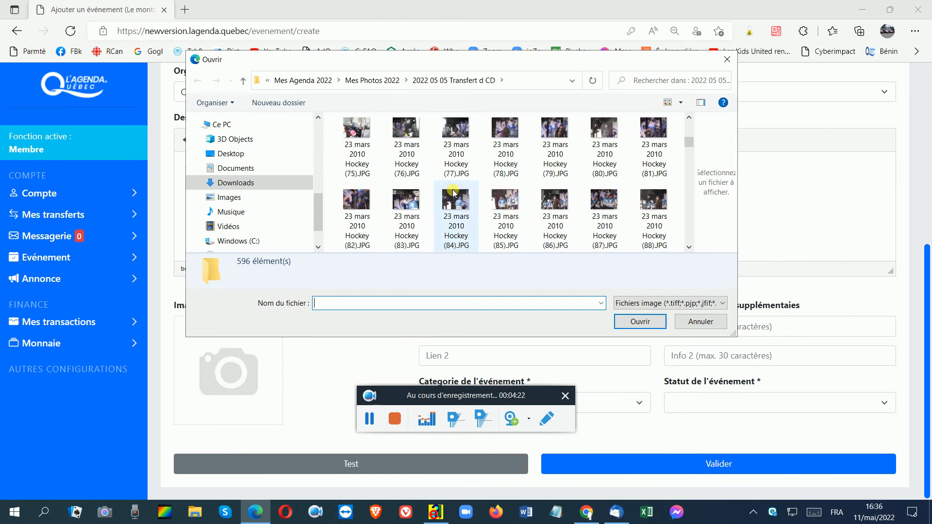
scroll(453, 192, "down", 10)
scroll(454, 192, "down", 3)
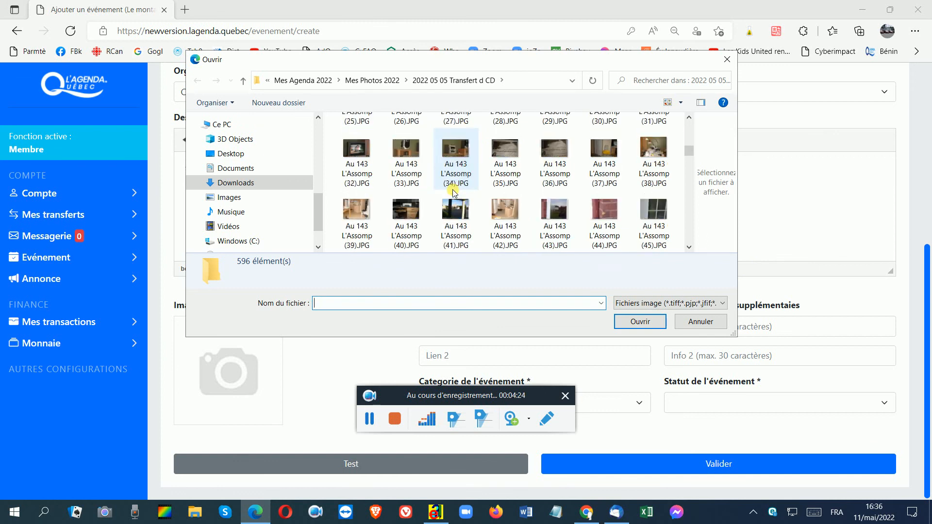
left_click(516, 212)
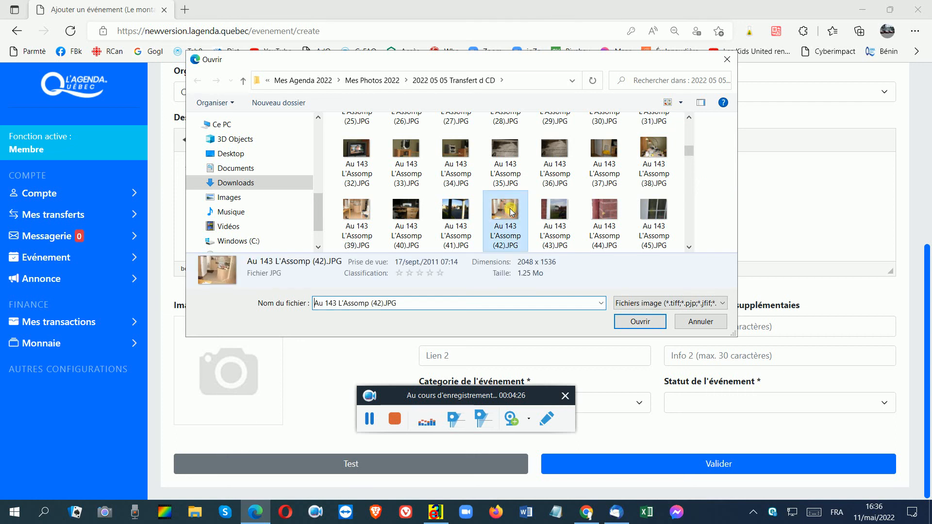
left_click(624, 322)
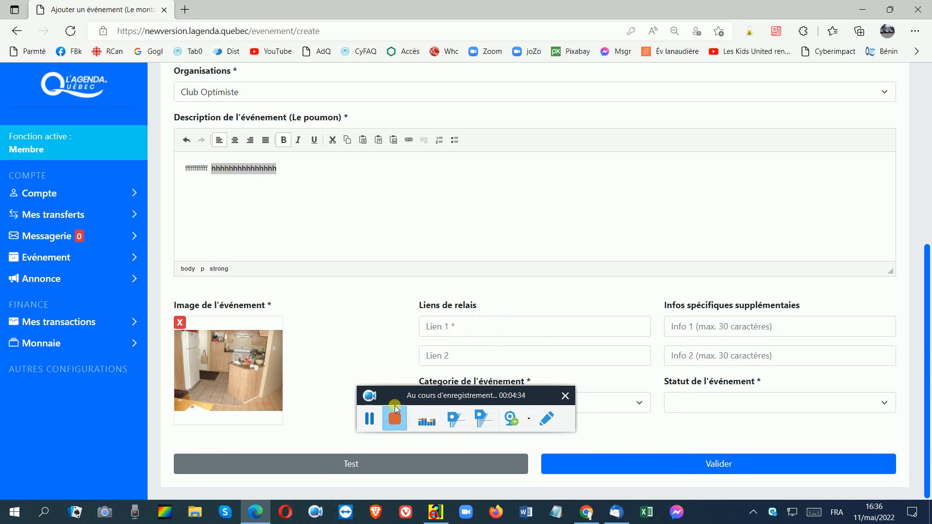
left_click_drag(396, 382, 414, 204)
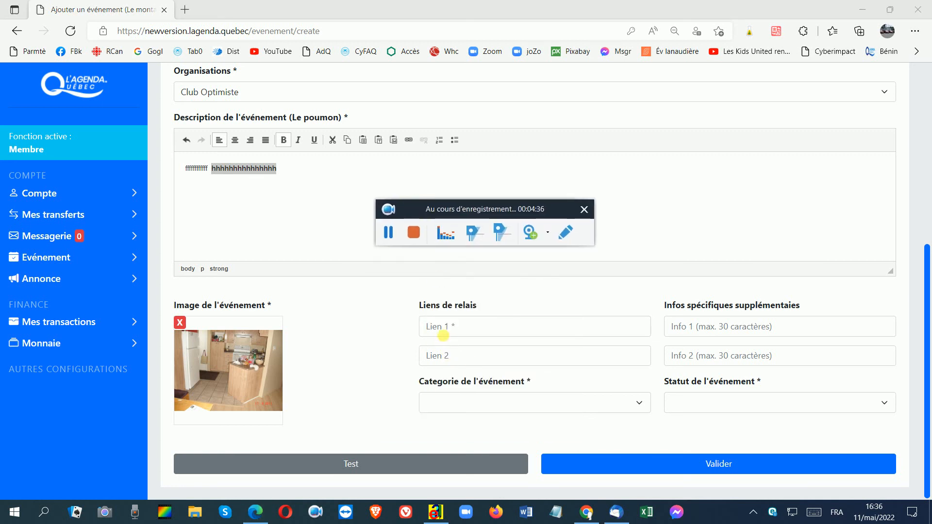
left_click(448, 329)
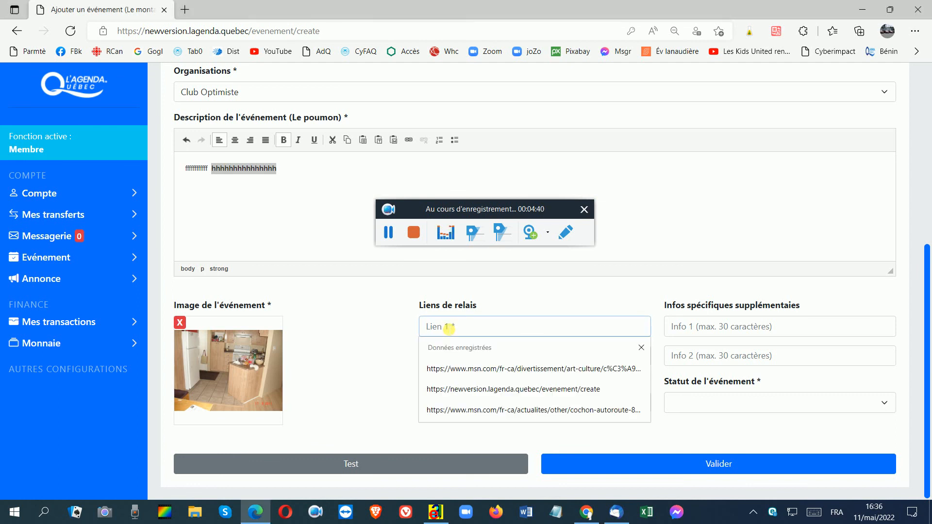
left_click(475, 369)
left_click(466, 363)
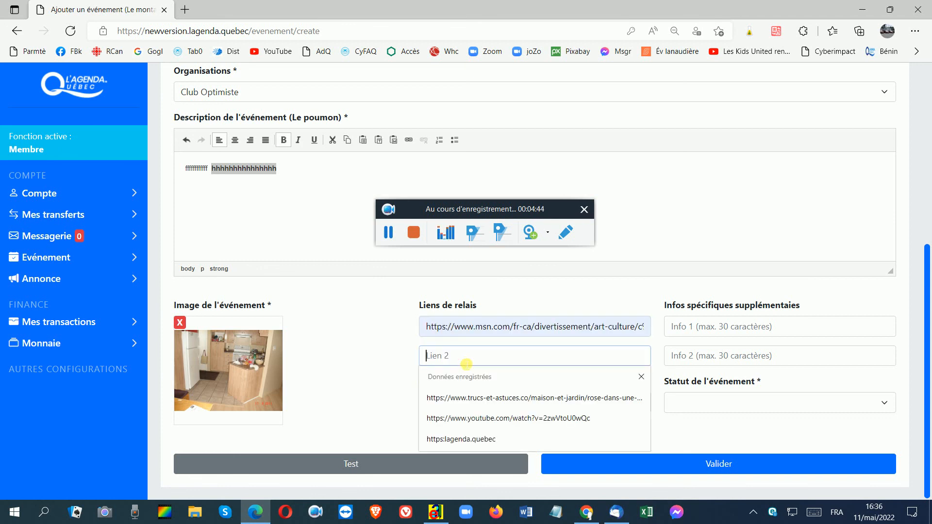
left_click(469, 419)
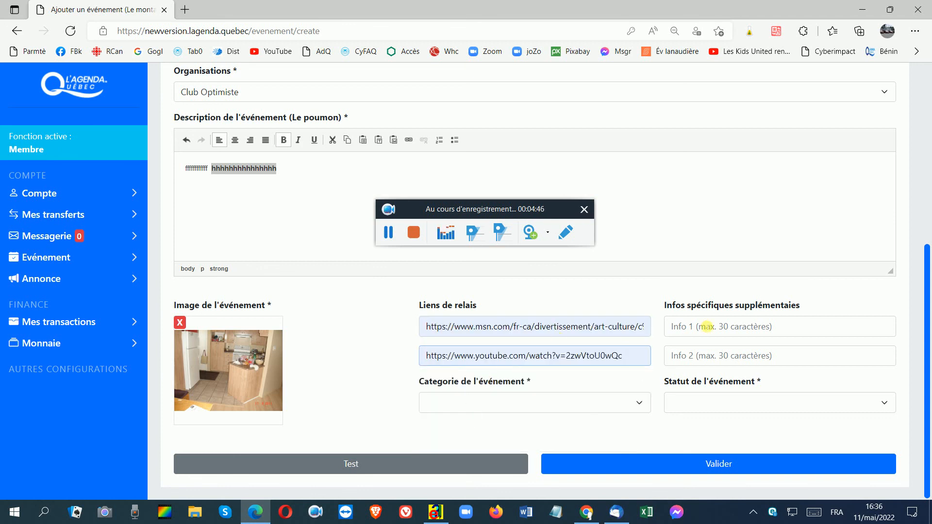
Fill in the additional specific information with the saved entries "J'écris un petit mot ici" and "La case 2".
left_click(704, 333)
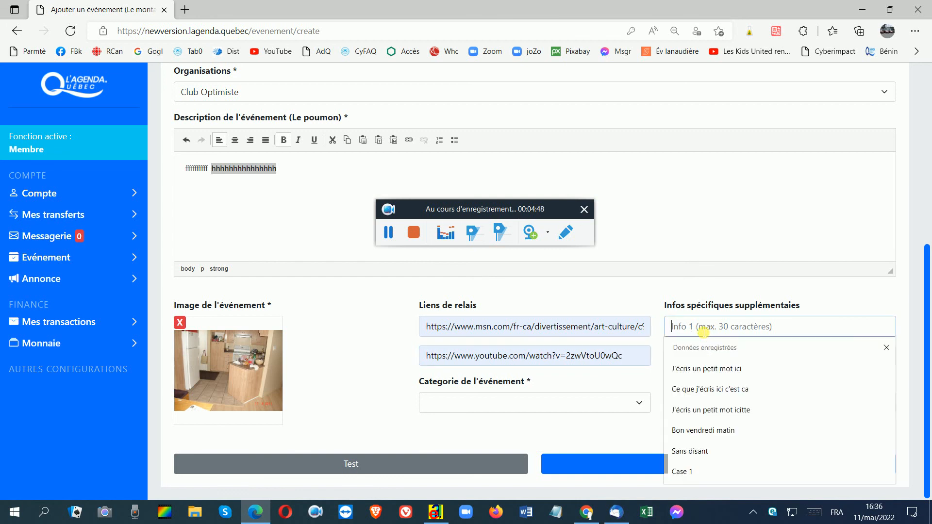
left_click(717, 371)
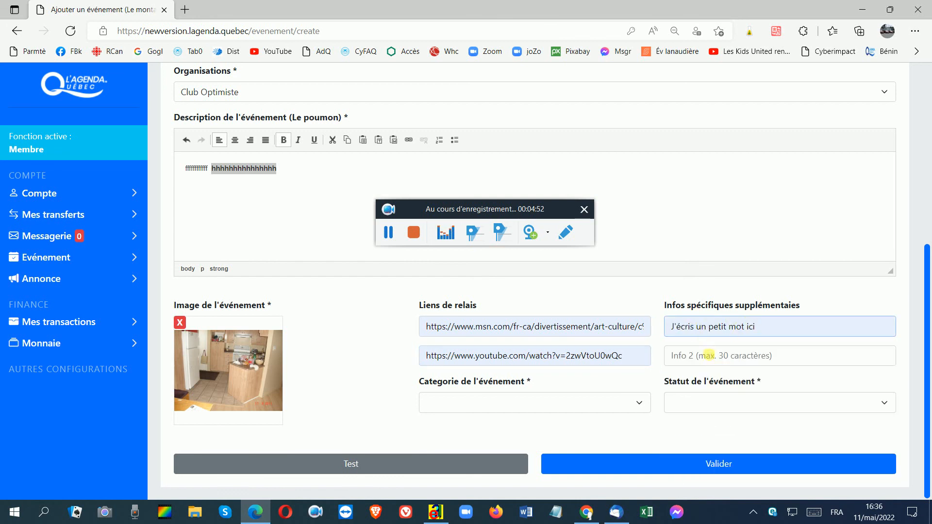
left_click(694, 363)
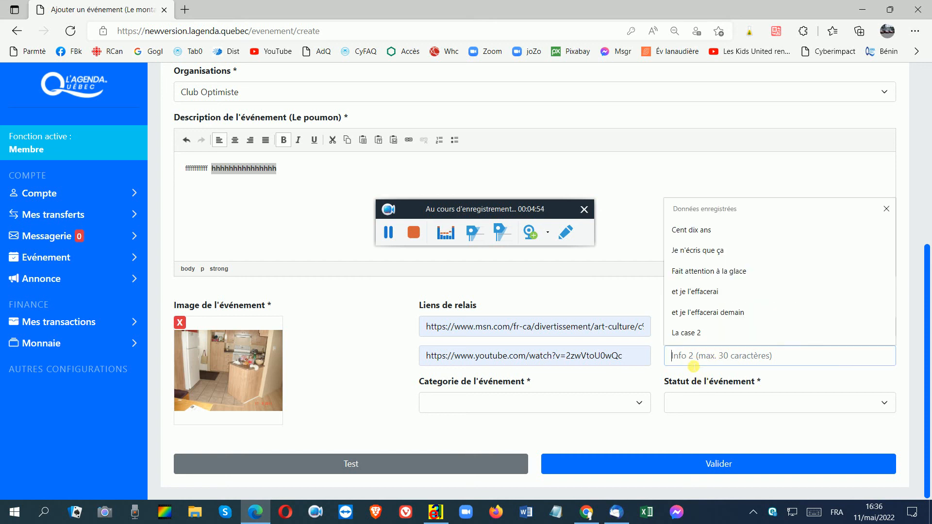
left_click(694, 335)
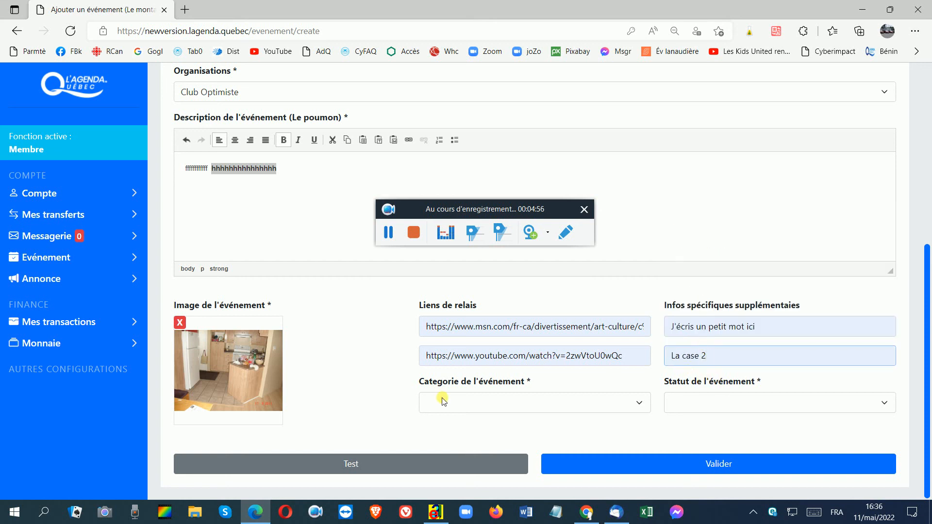
Set the event category to Concert, replacing a first choice of Danses en ligne.
left_click(469, 404)
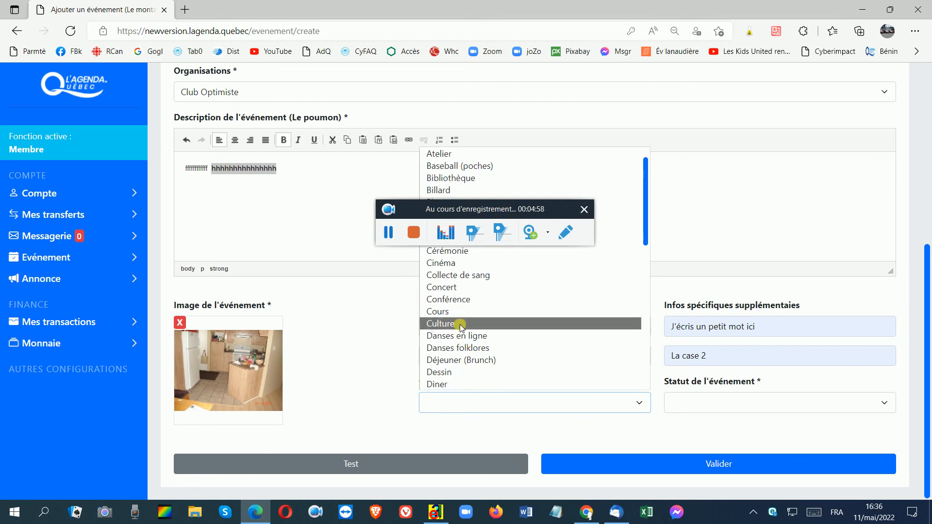
left_click(452, 338)
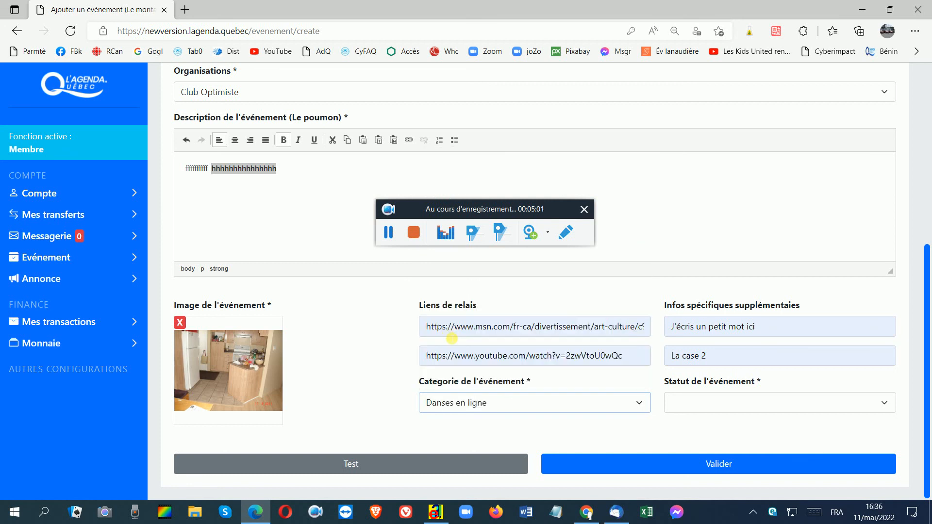
left_click(462, 407)
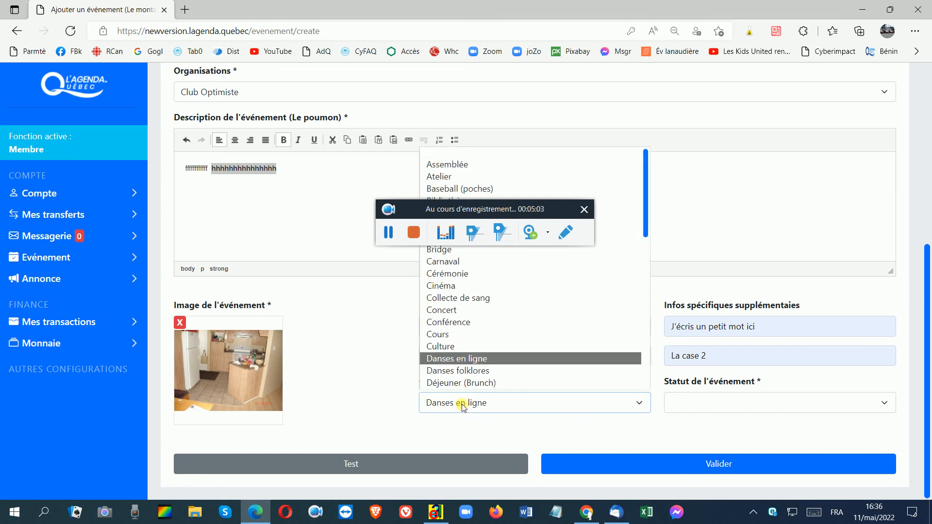
left_click(446, 309)
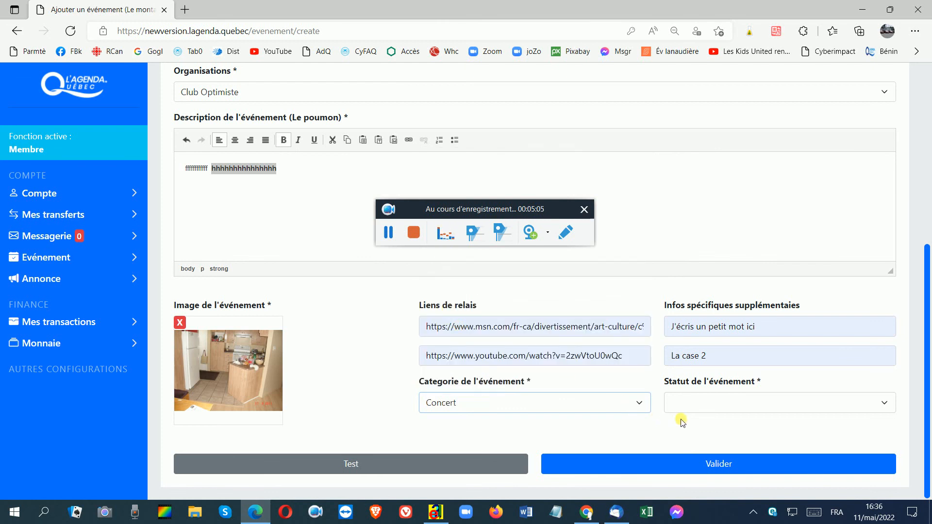
Set the event status to "Enregistrer en brouillon (pour la continuer plus tard)" and validate the form, dismissing the browser's offer to save the information.
left_click(716, 399)
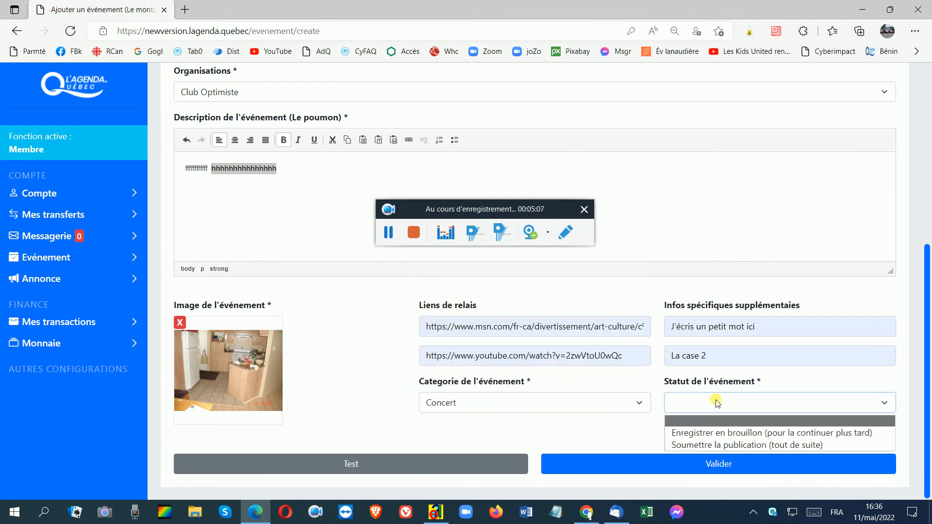
left_click(737, 432)
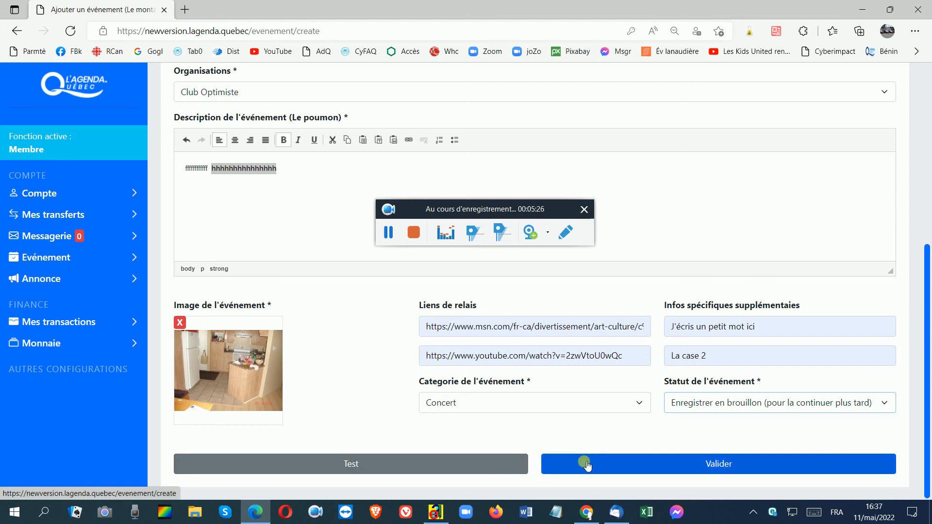
left_click(717, 465)
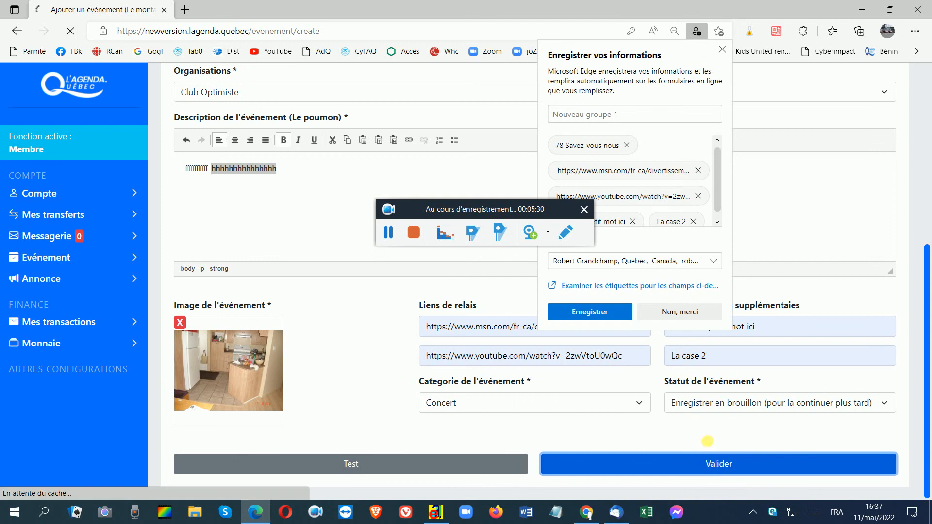
left_click(722, 50)
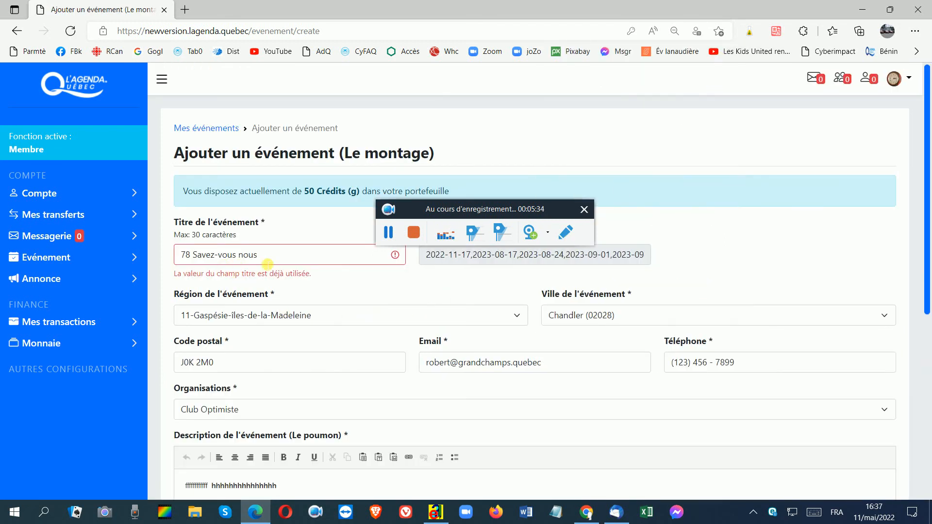
Shorten the event title to "78 Savez-vous" and run the form's test.
left_click(289, 254)
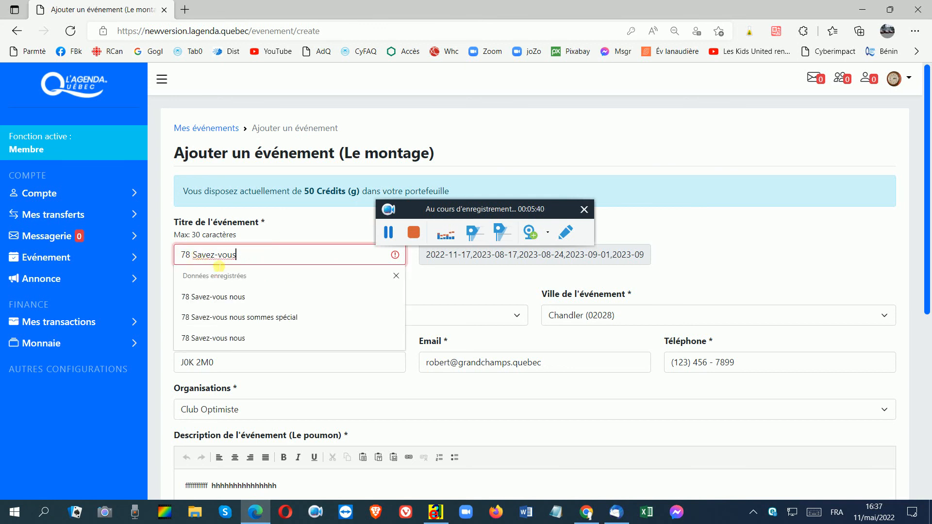
scroll(369, 362, "down", 6)
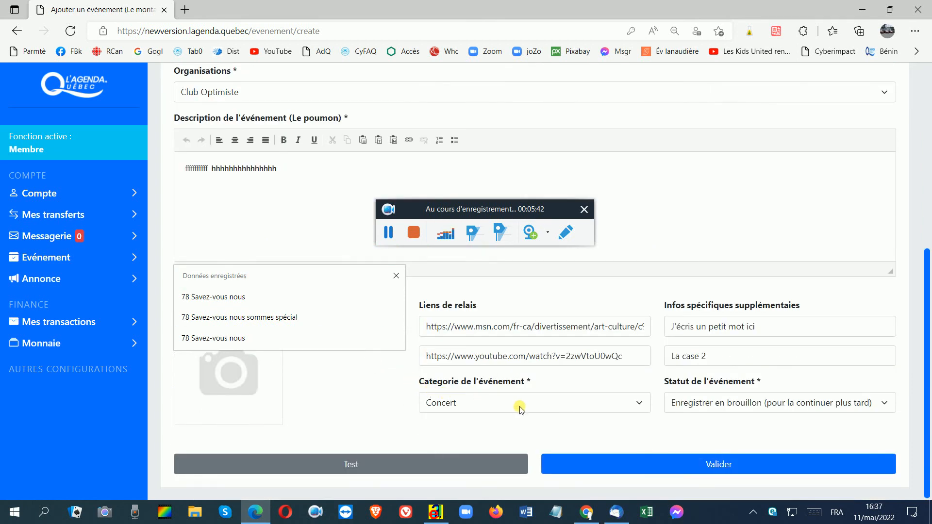
left_click(353, 466)
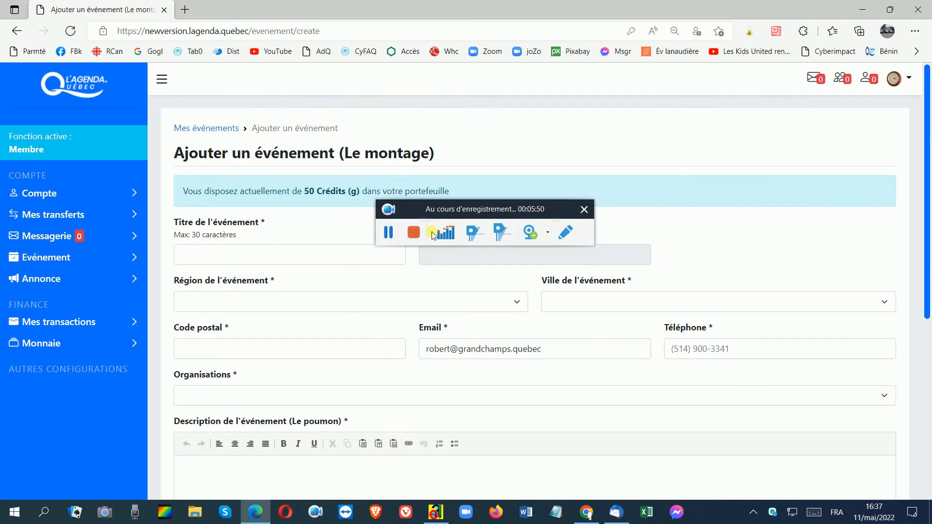
Look over the event form and its available-credits notice, and run the form's test again.
left_click(434, 214)
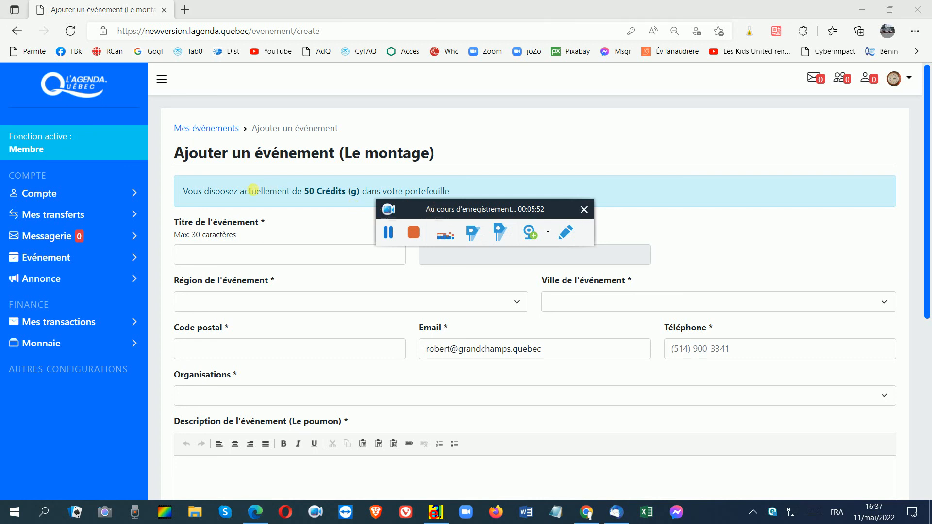
scroll(253, 191, "down", 1)
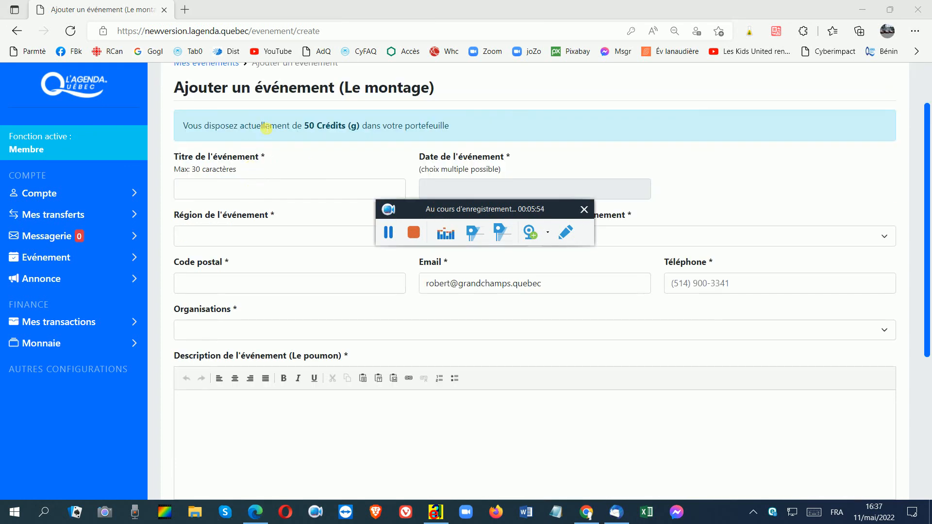
left_click_drag(201, 130, 367, 117)
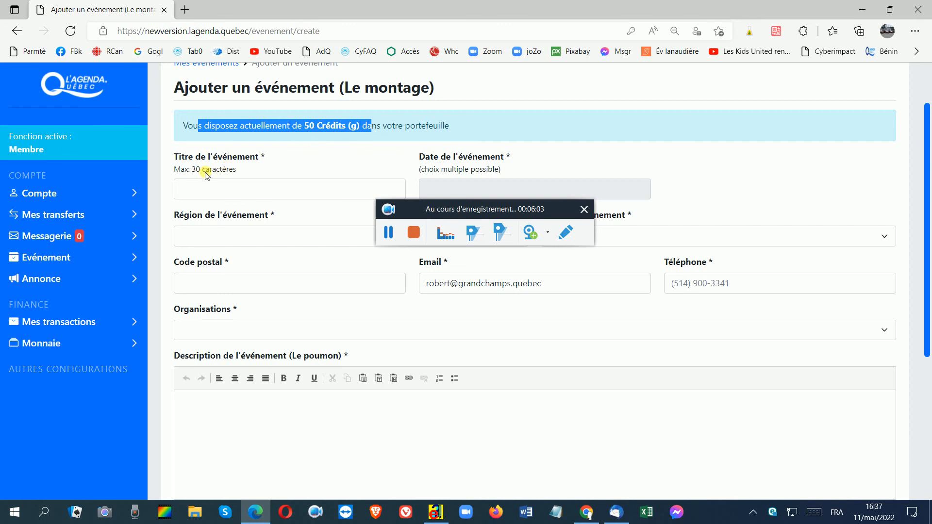
scroll(421, 376, "down", 5)
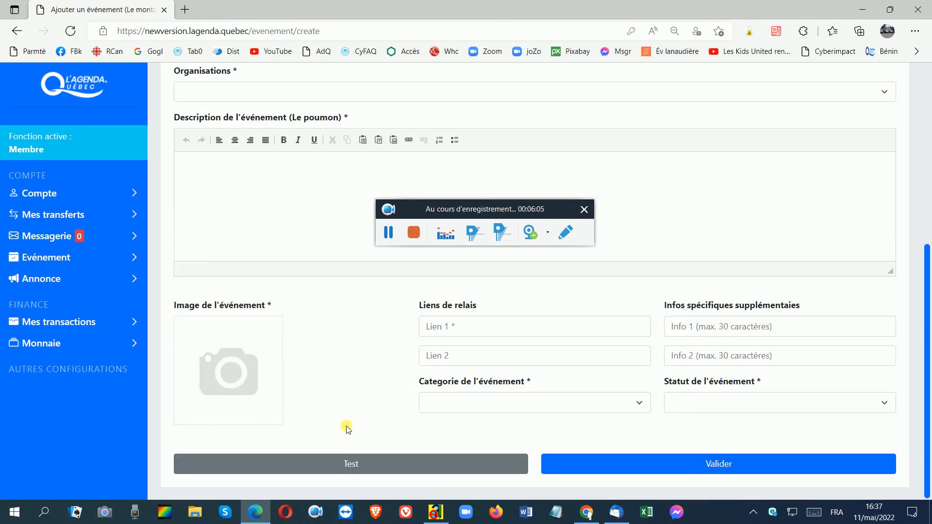
left_click(348, 478)
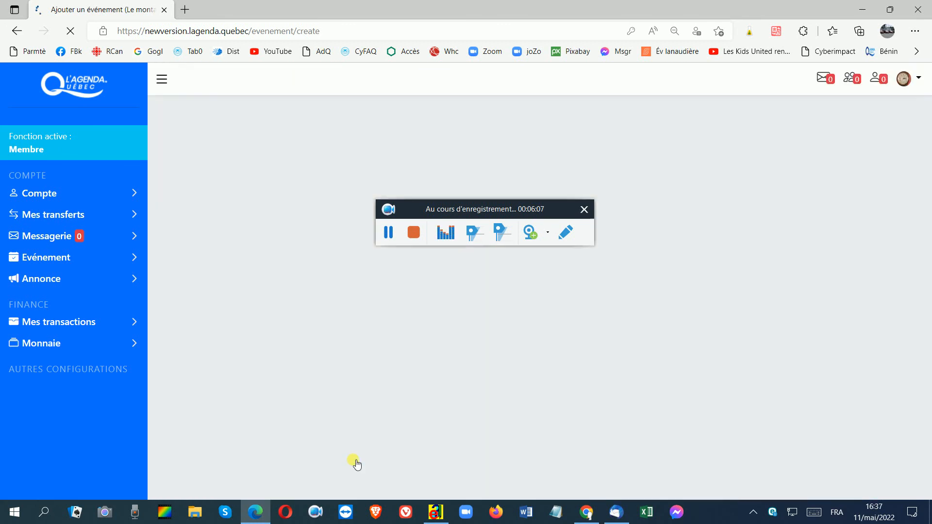